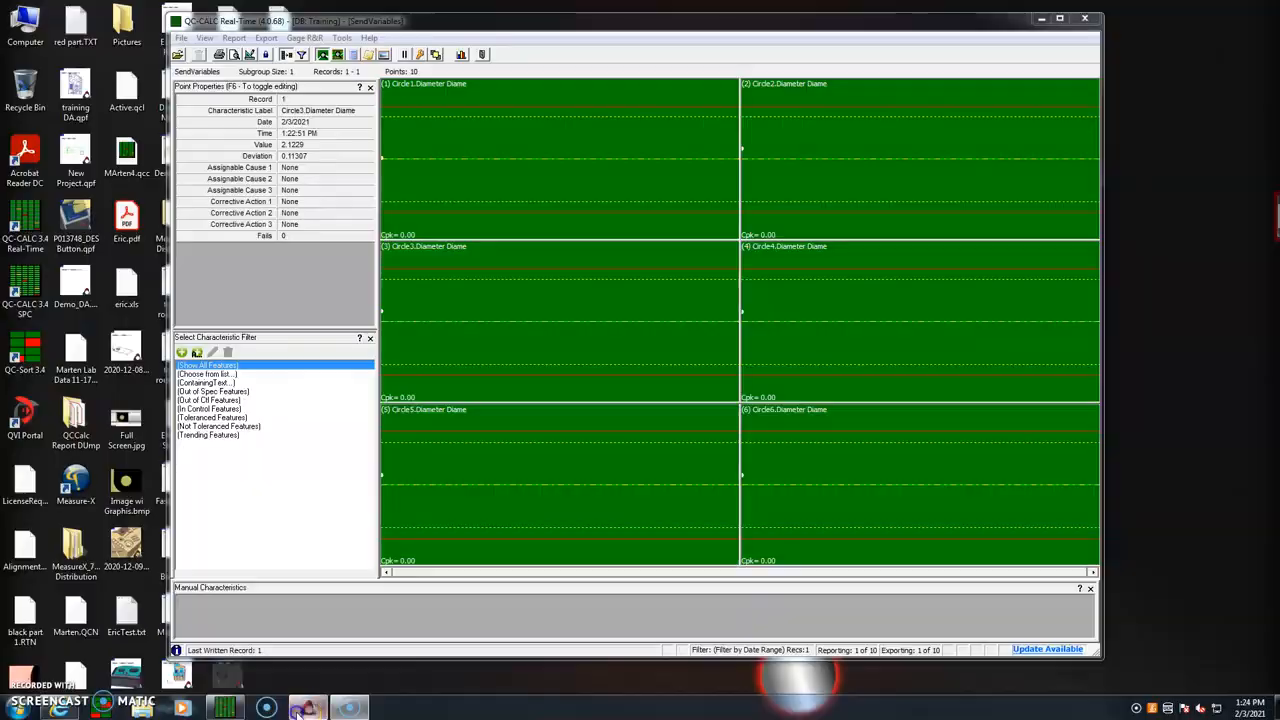
Switch to ZONE3 and set the insertion point directly after Recall1 in the SendVariables routine.
left_click(306, 708)
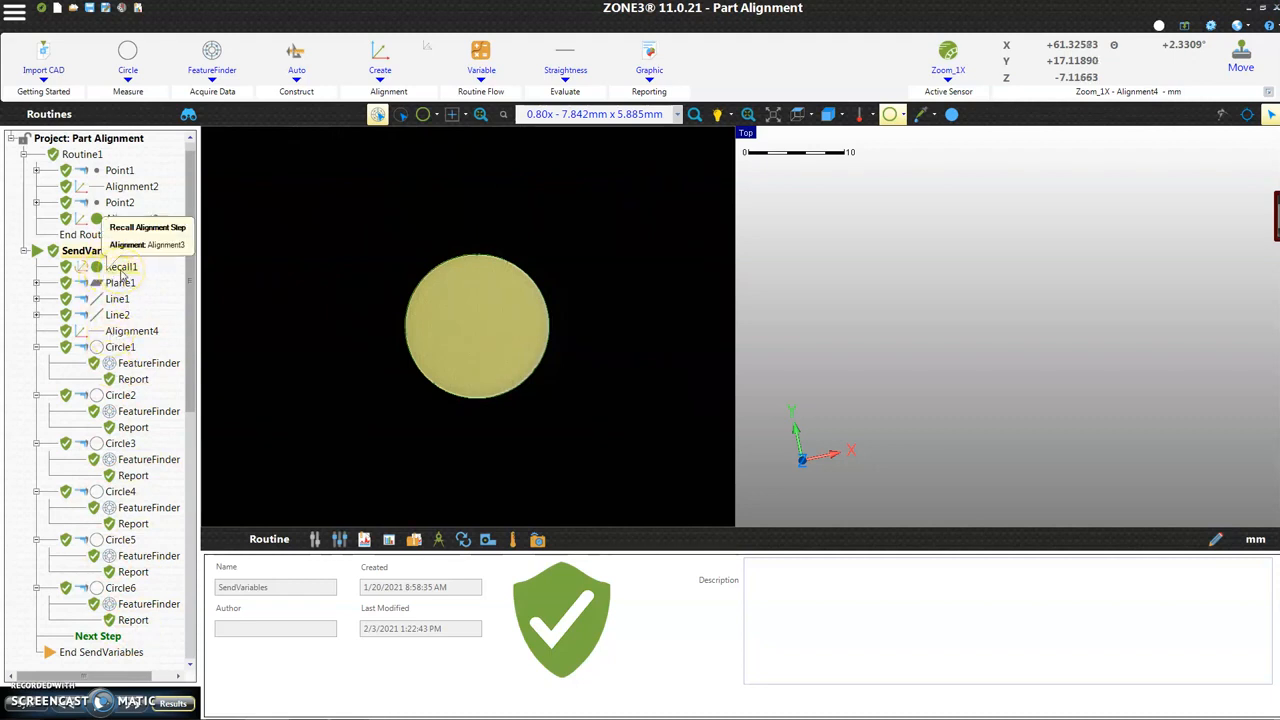
right_click(122, 273)
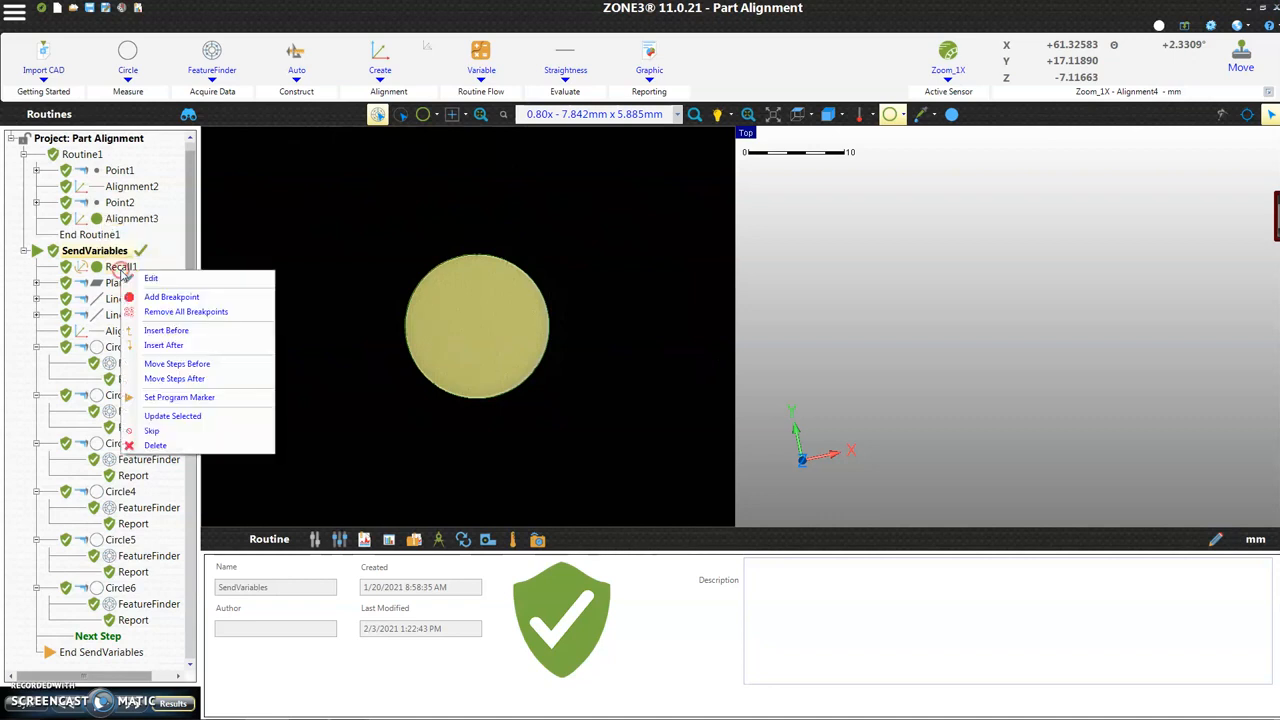
left_click(152, 331)
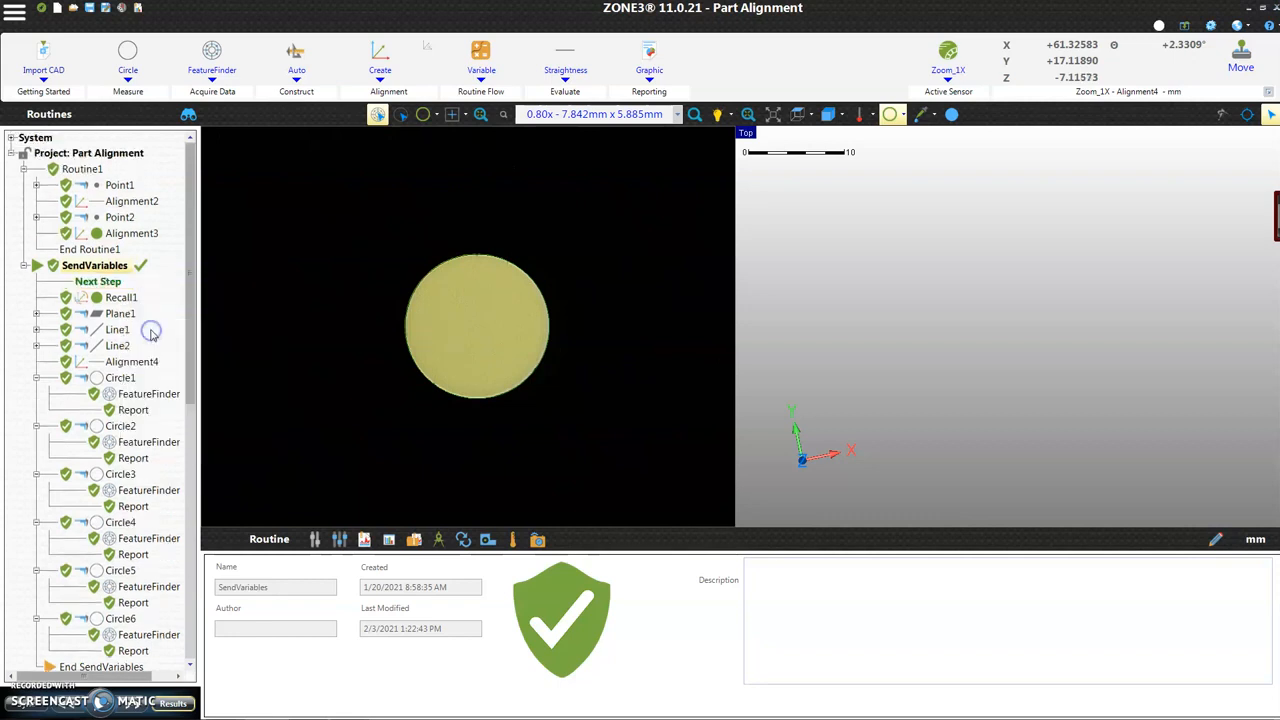
right_click(105, 281)
left_click(130, 301)
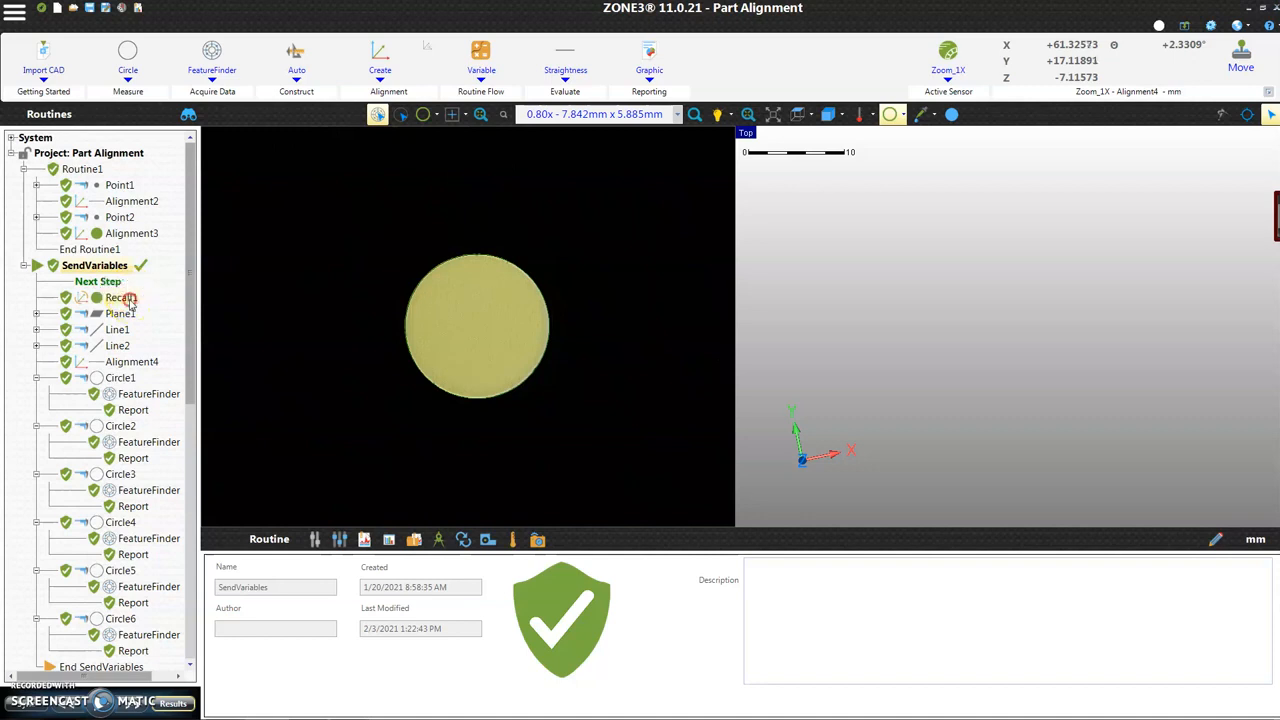
right_click(130, 301)
left_click(155, 368)
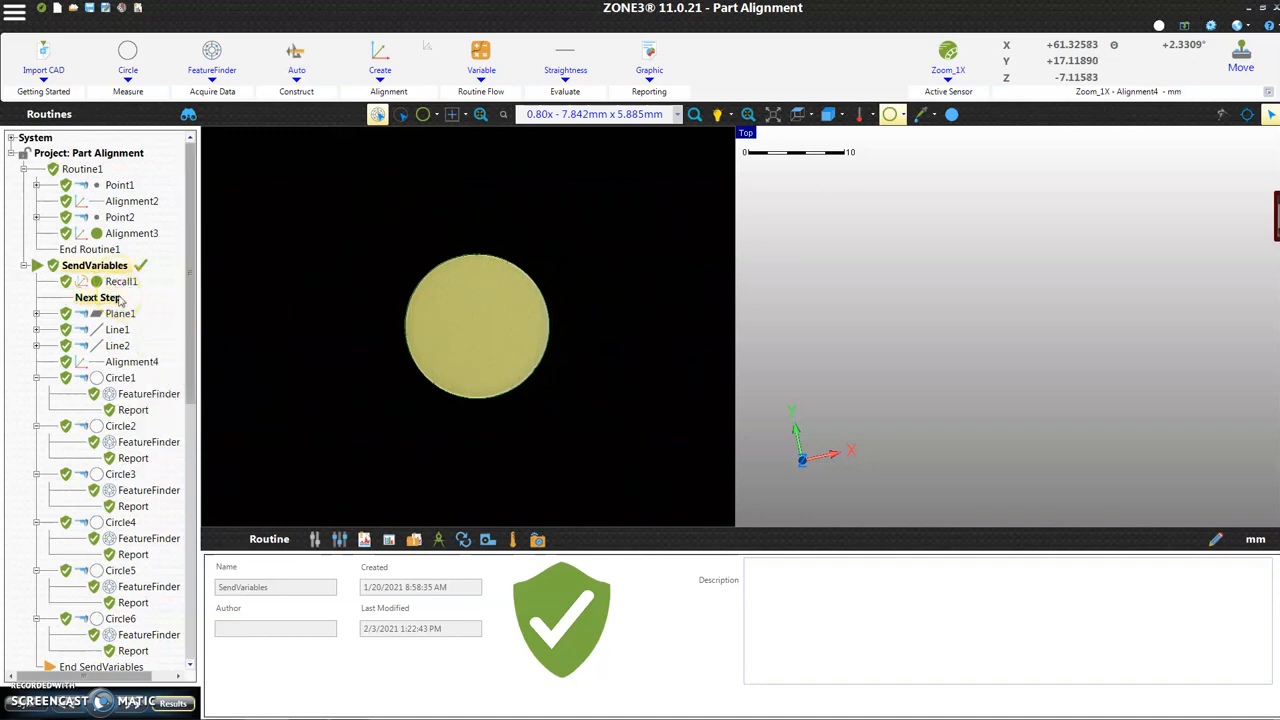
Add a Variable step to the routine and name its first variable $OperatorInitials.
left_click(483, 72)
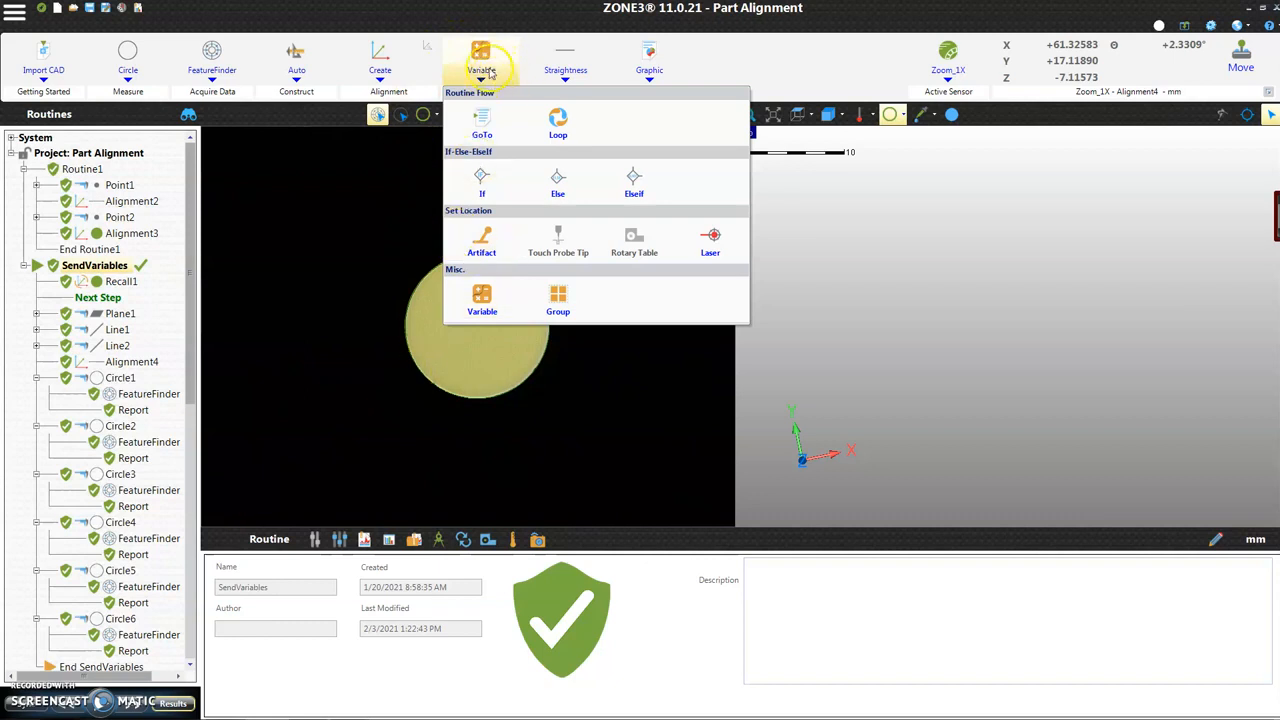
left_click(485, 58)
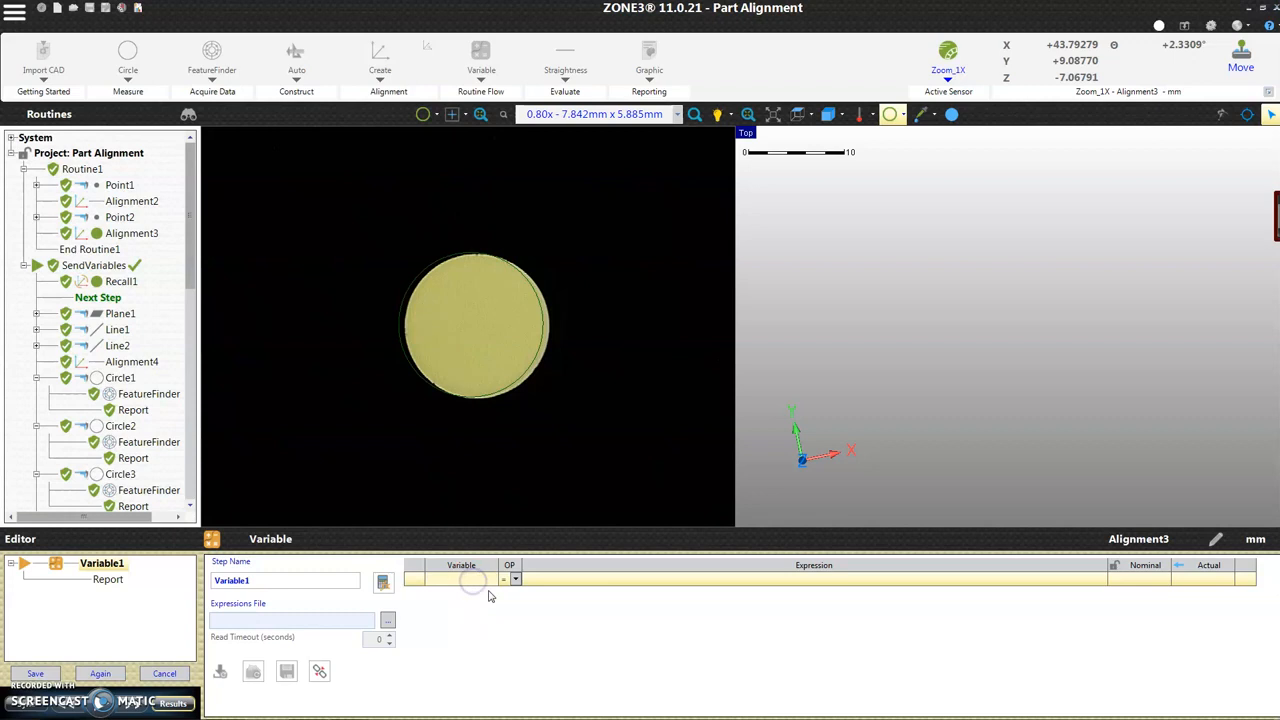
left_click(558, 582)
type("$")
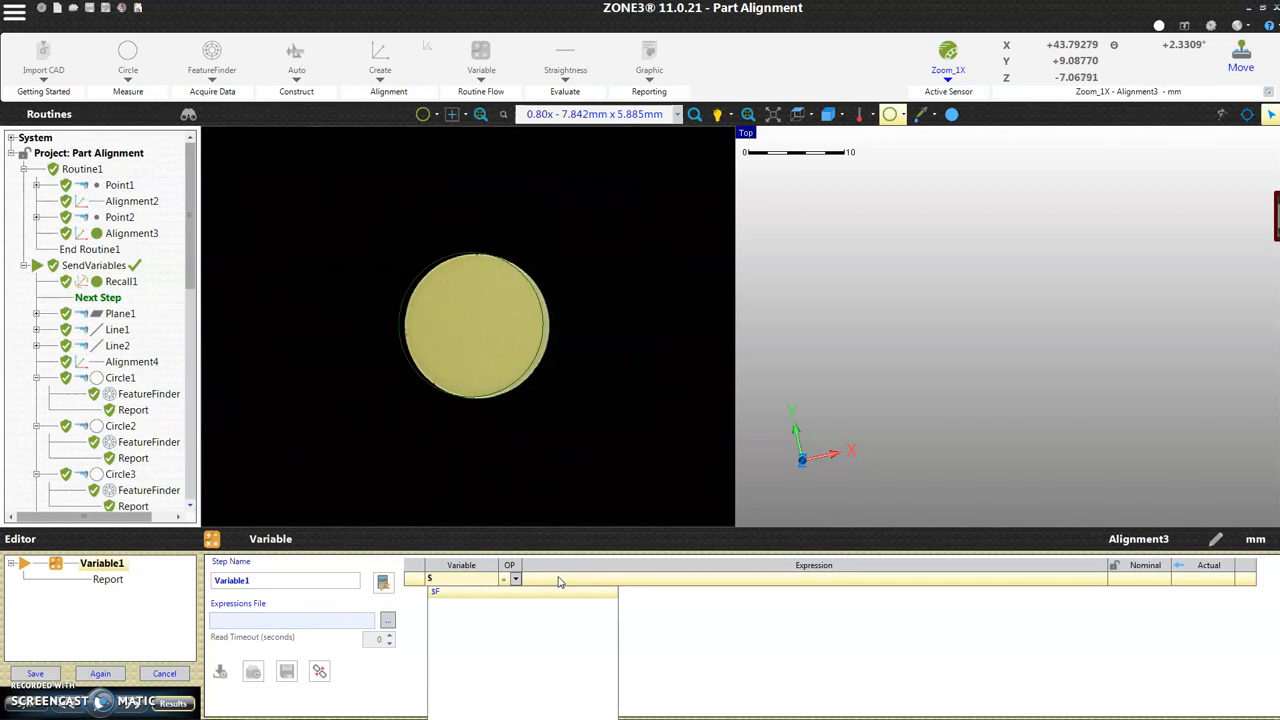
type("OperatorIniti")
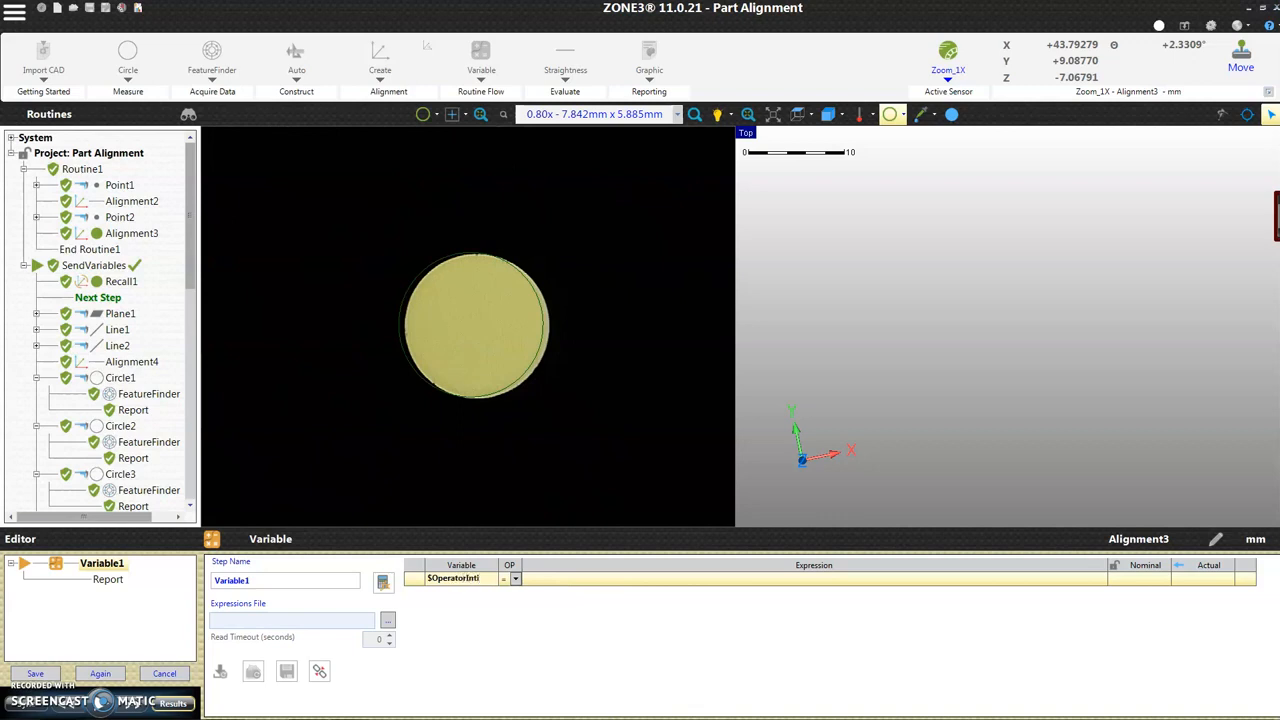
type("als")
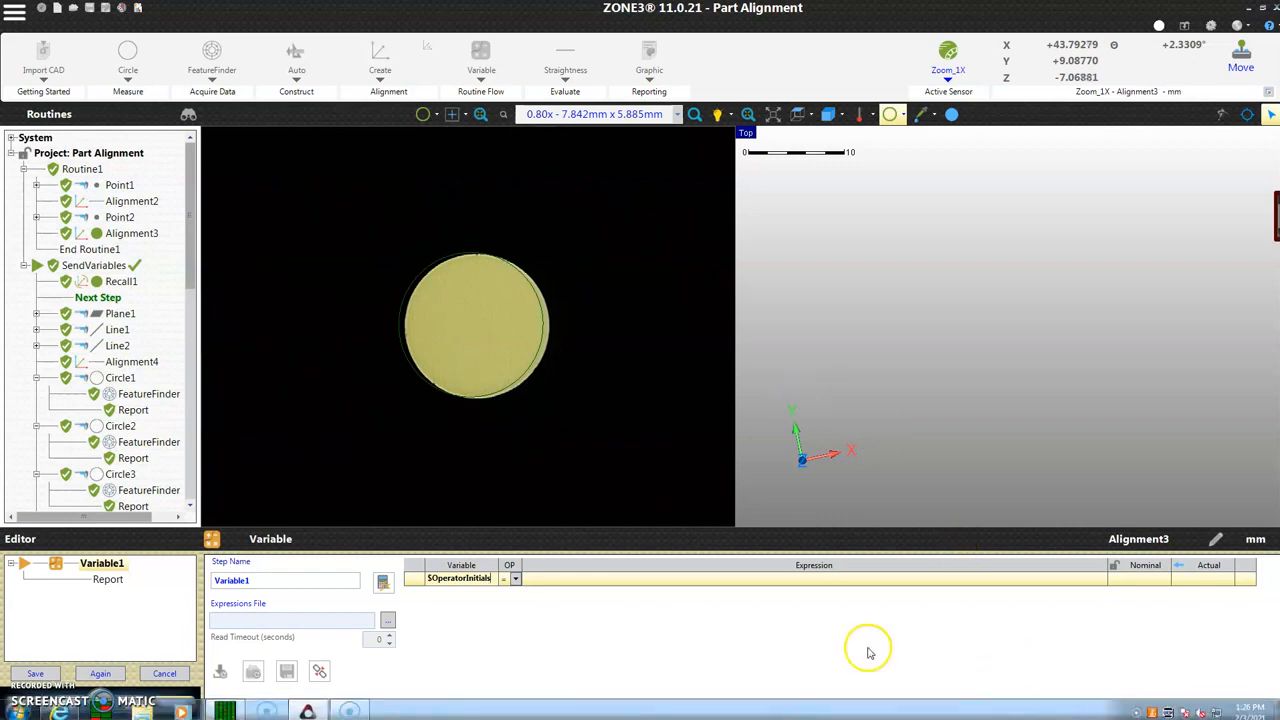
Make $OperatorInitials an Input variable with the prompt expression "Enter Initials".
left_click(514, 582)
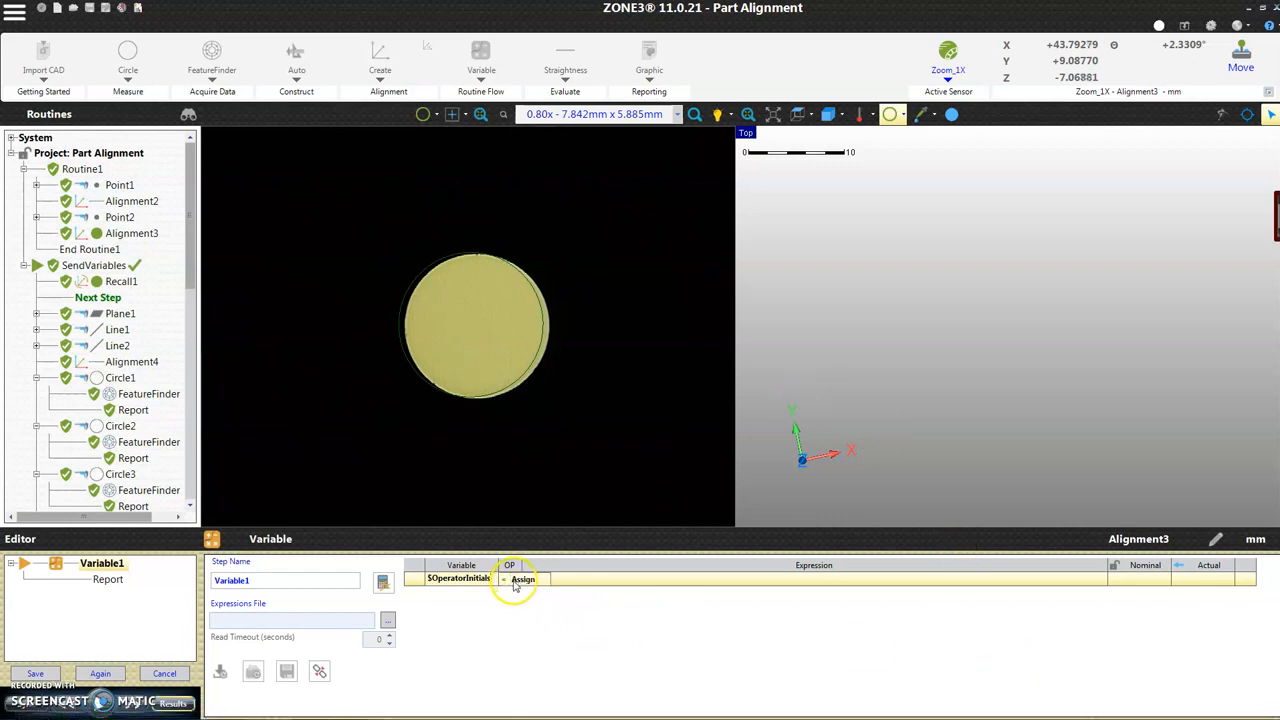
left_click(516, 581)
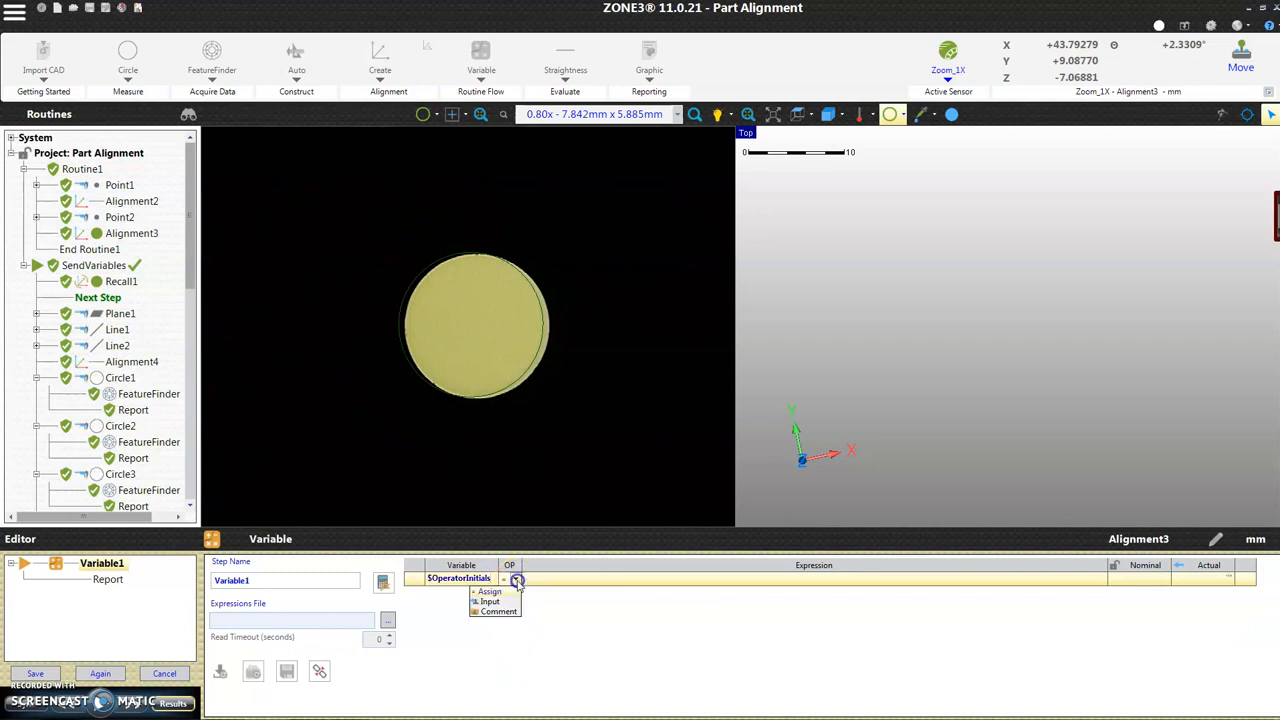
left_click(500, 602)
left_click(499, 603)
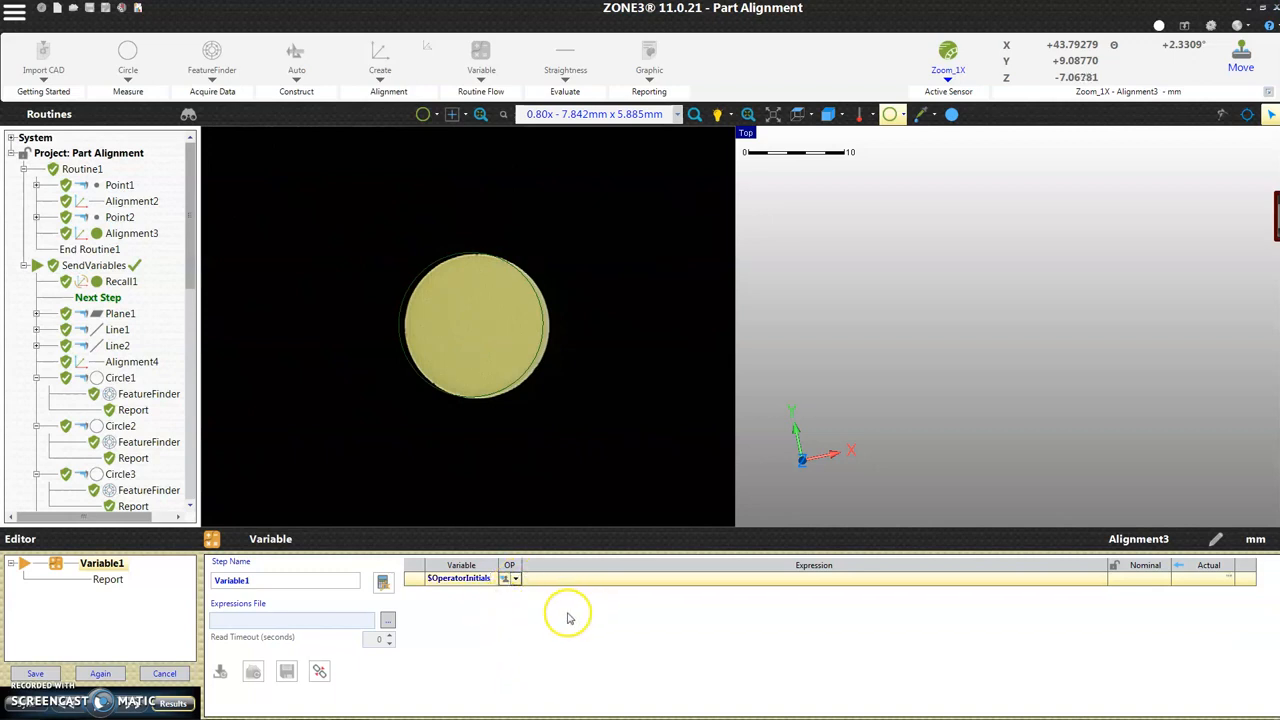
left_click(518, 585)
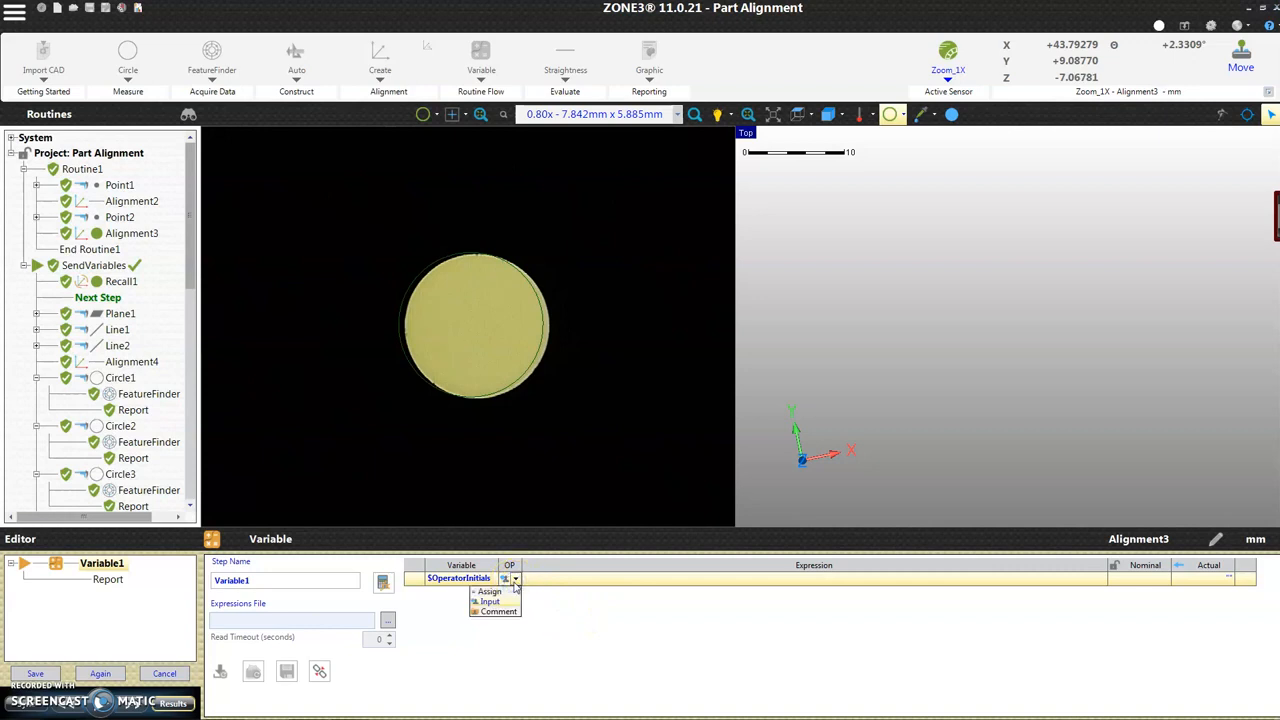
left_click(502, 600)
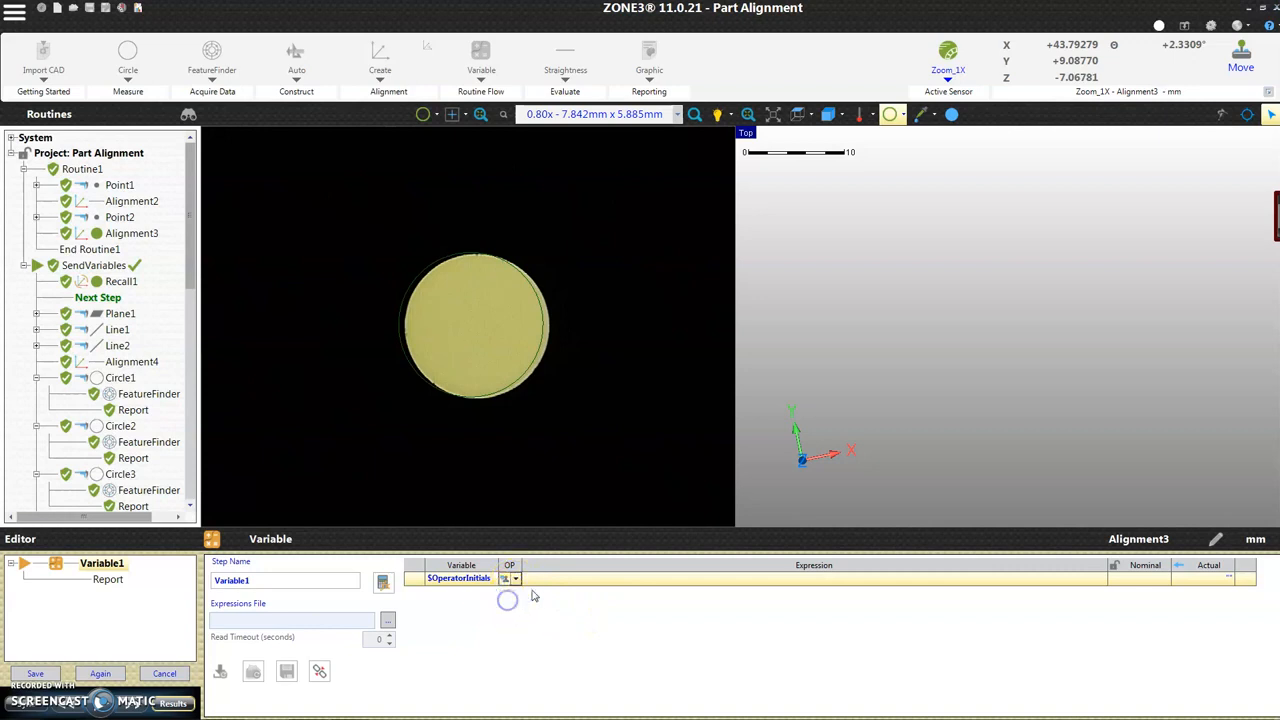
left_click(596, 583)
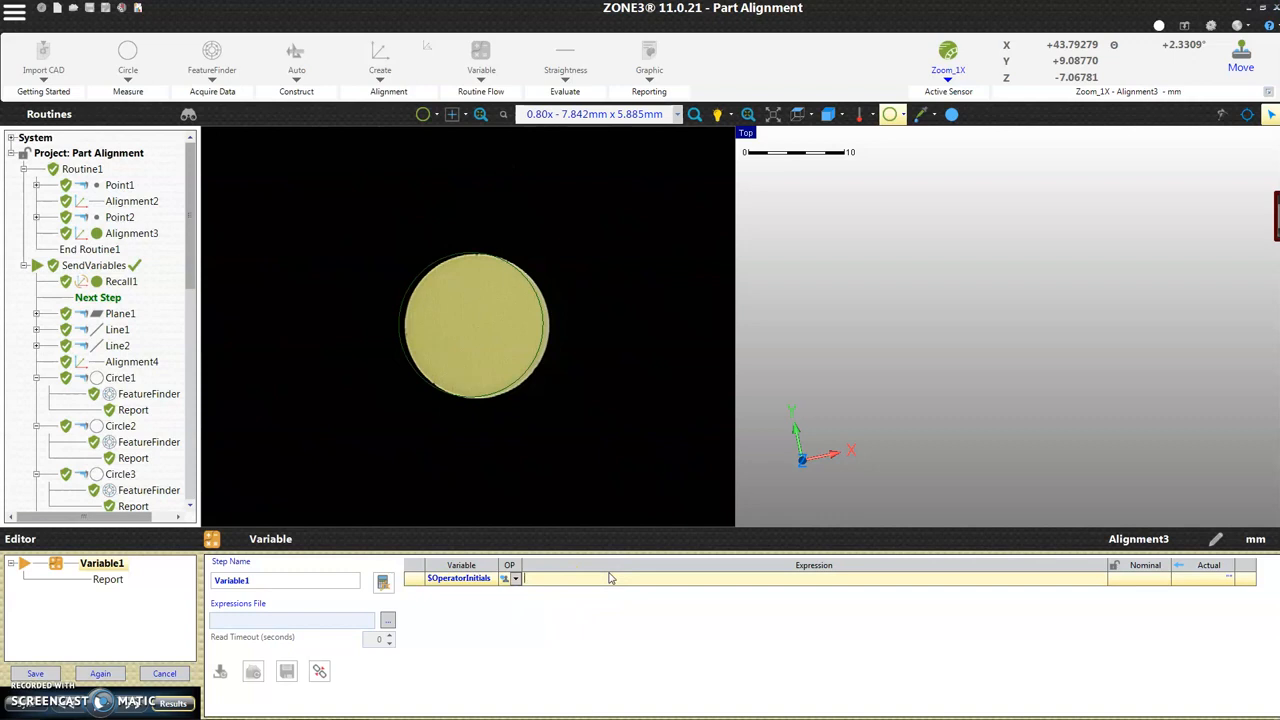
type("\"")
type("Enter Initials")
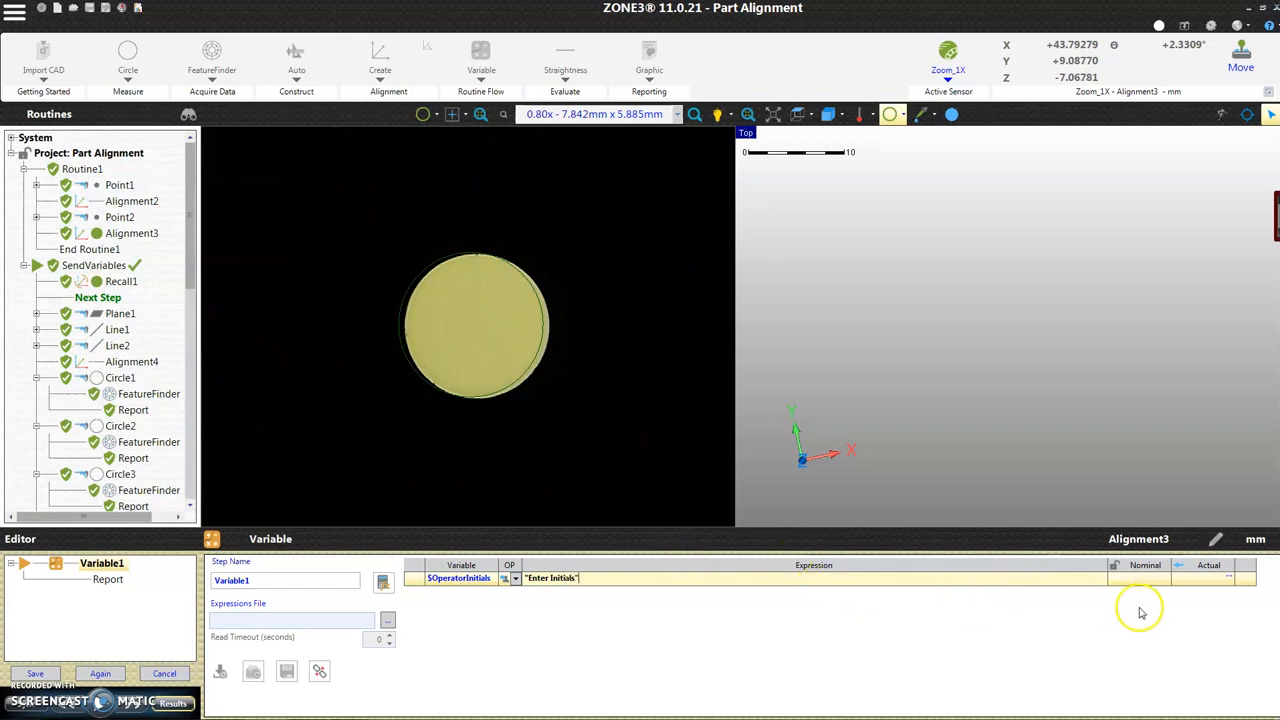
left_click(1064, 594)
Add a second variable $PartNumber with the Assign operation and the expression "555-X937".
left_click(447, 593)
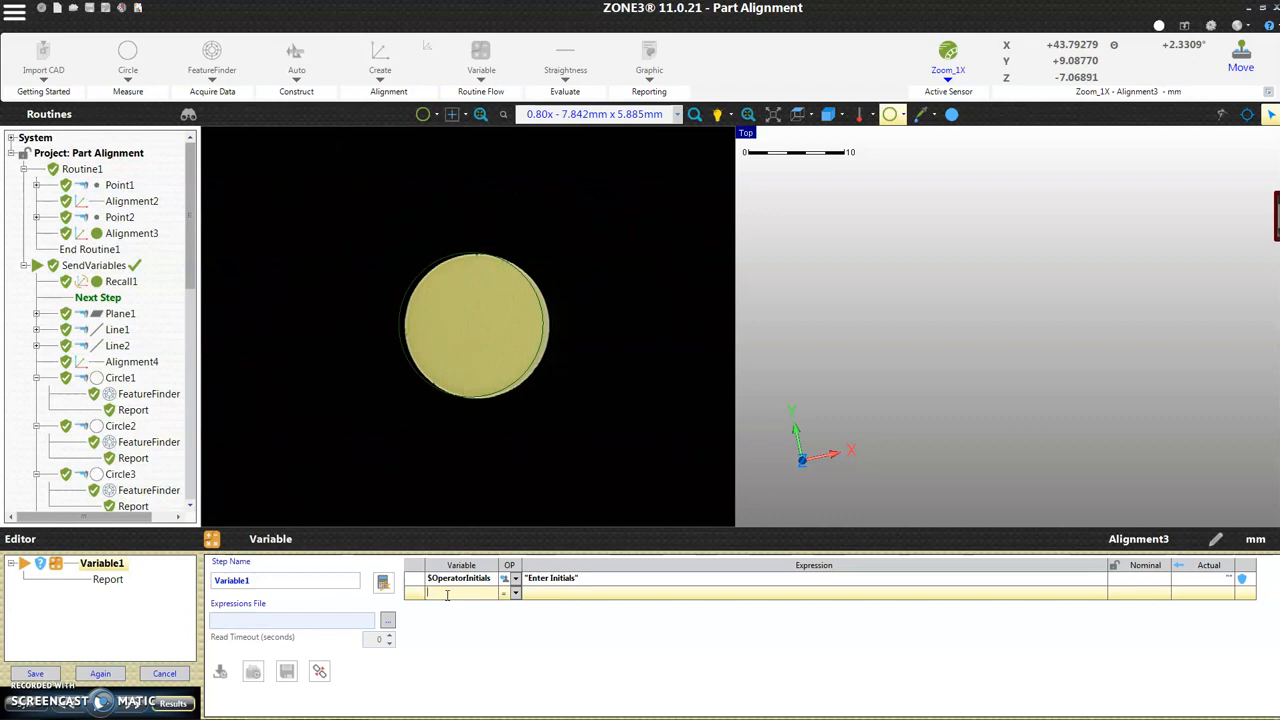
type("$")
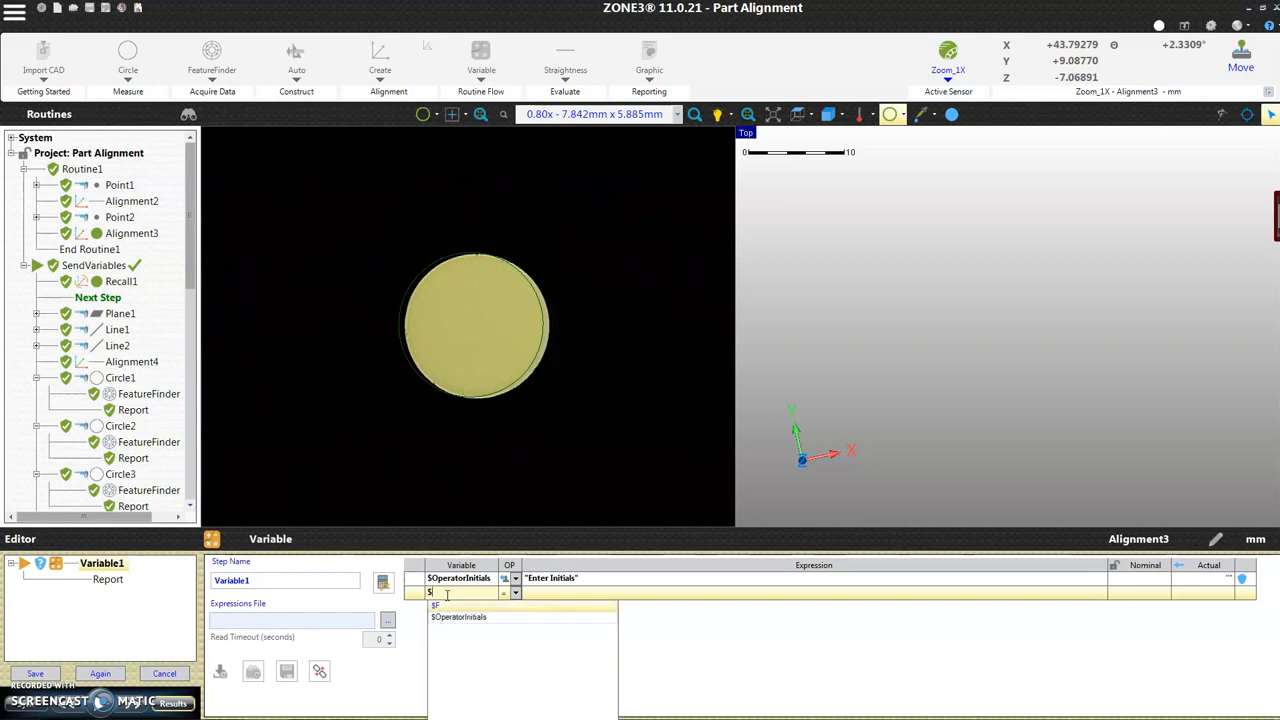
type("Pa")
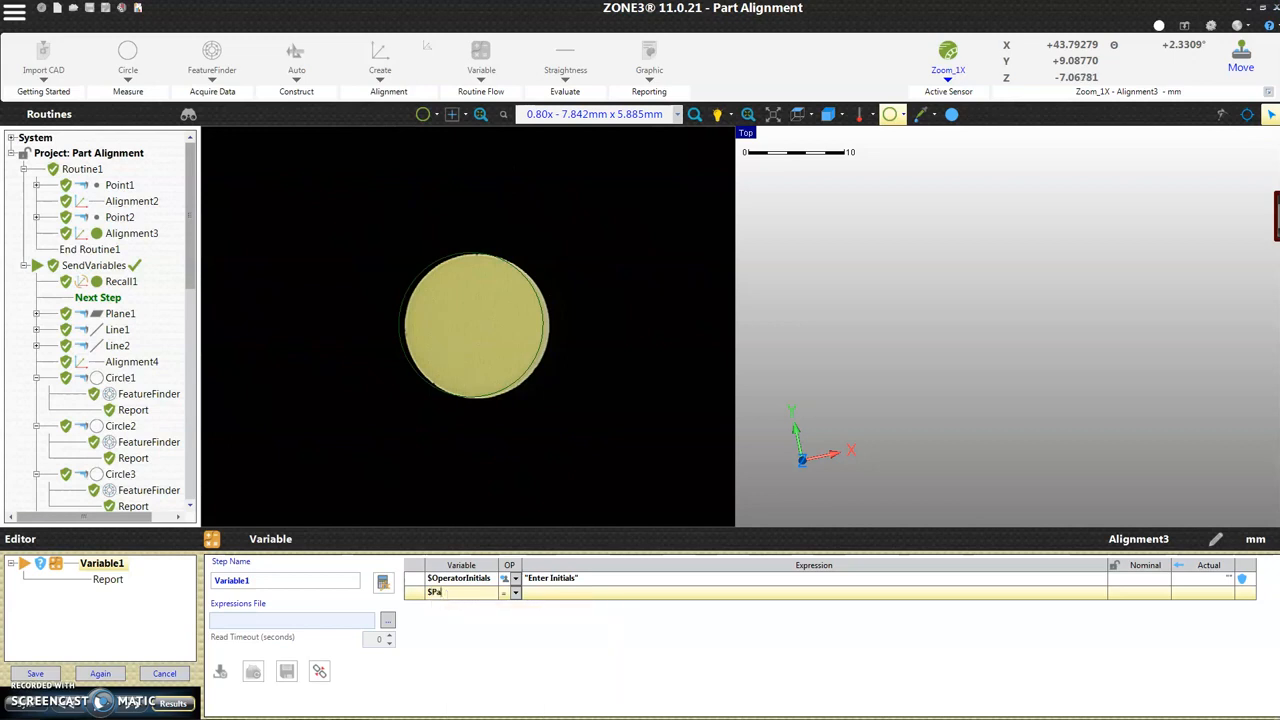
type("rtNumber")
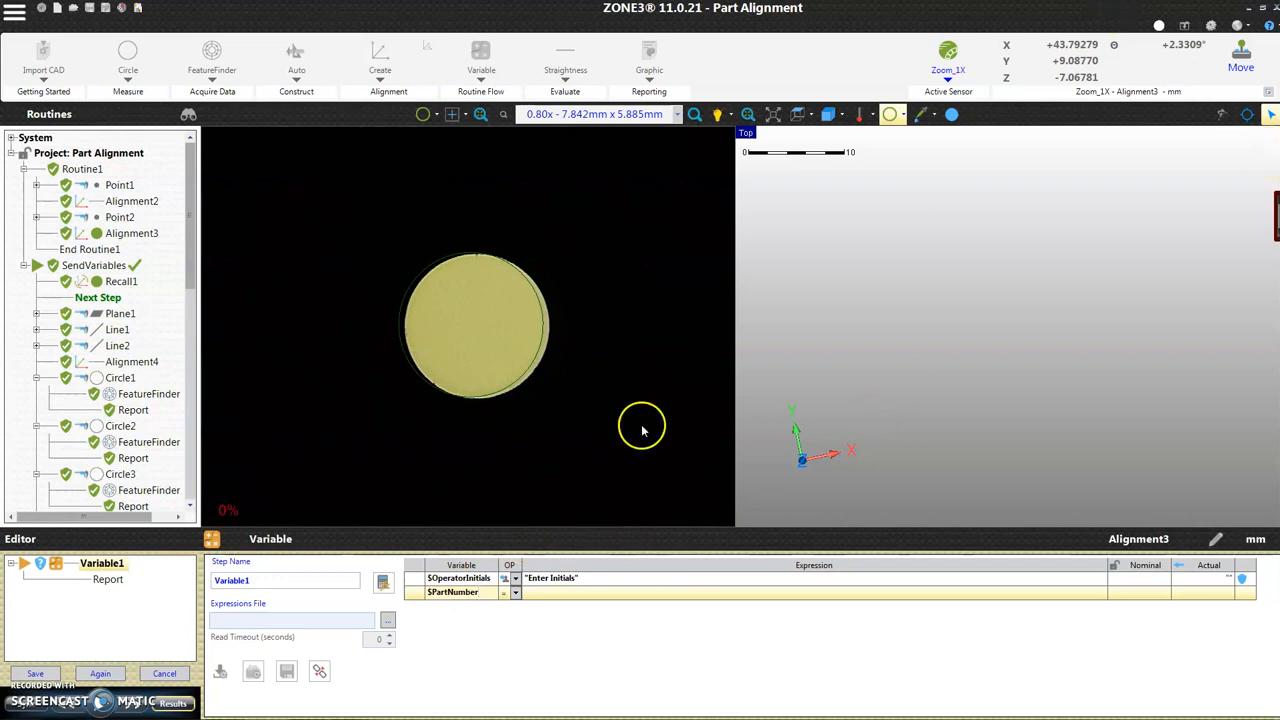
left_click(516, 593)
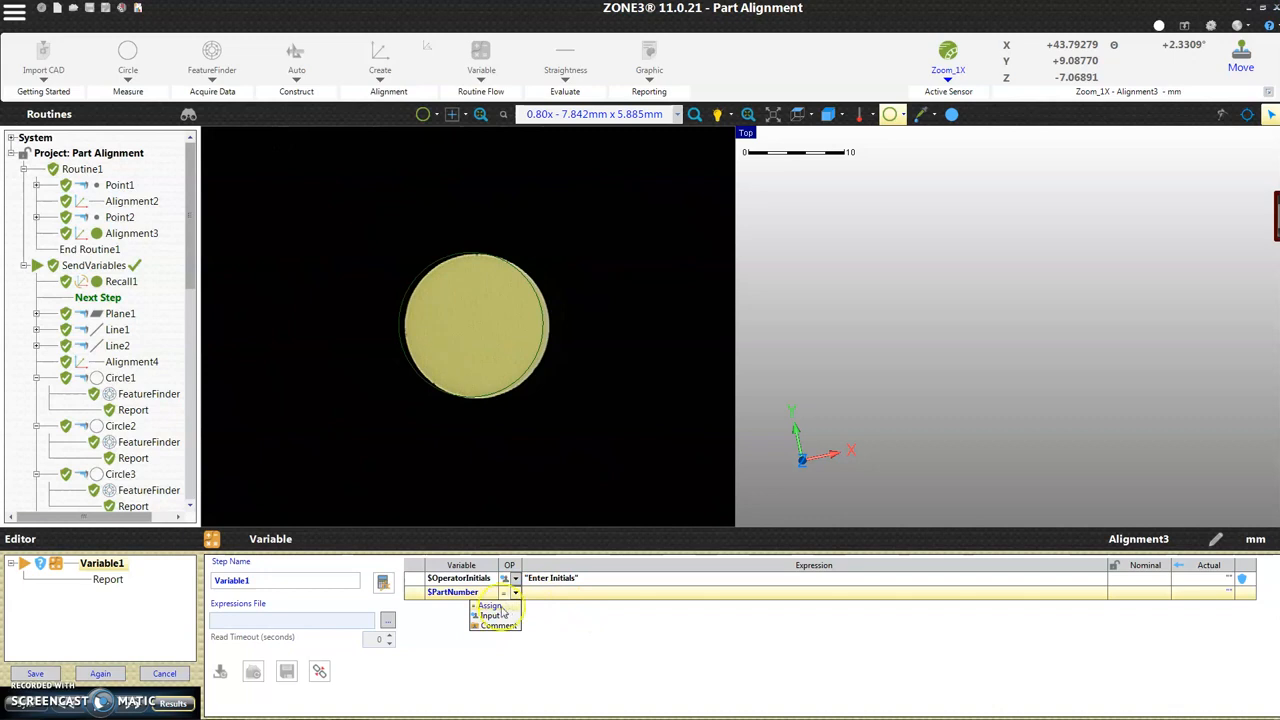
left_click(506, 613)
left_click(535, 592)
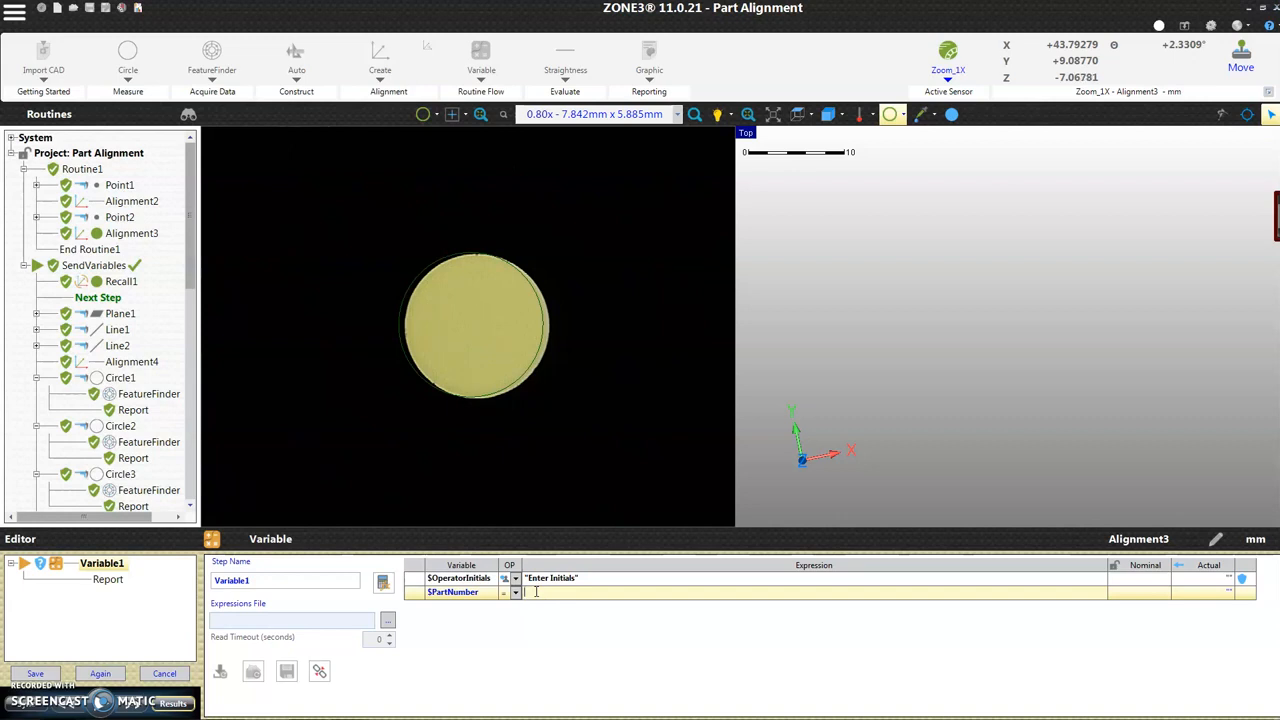
type("5-X937\"")
key("Return")
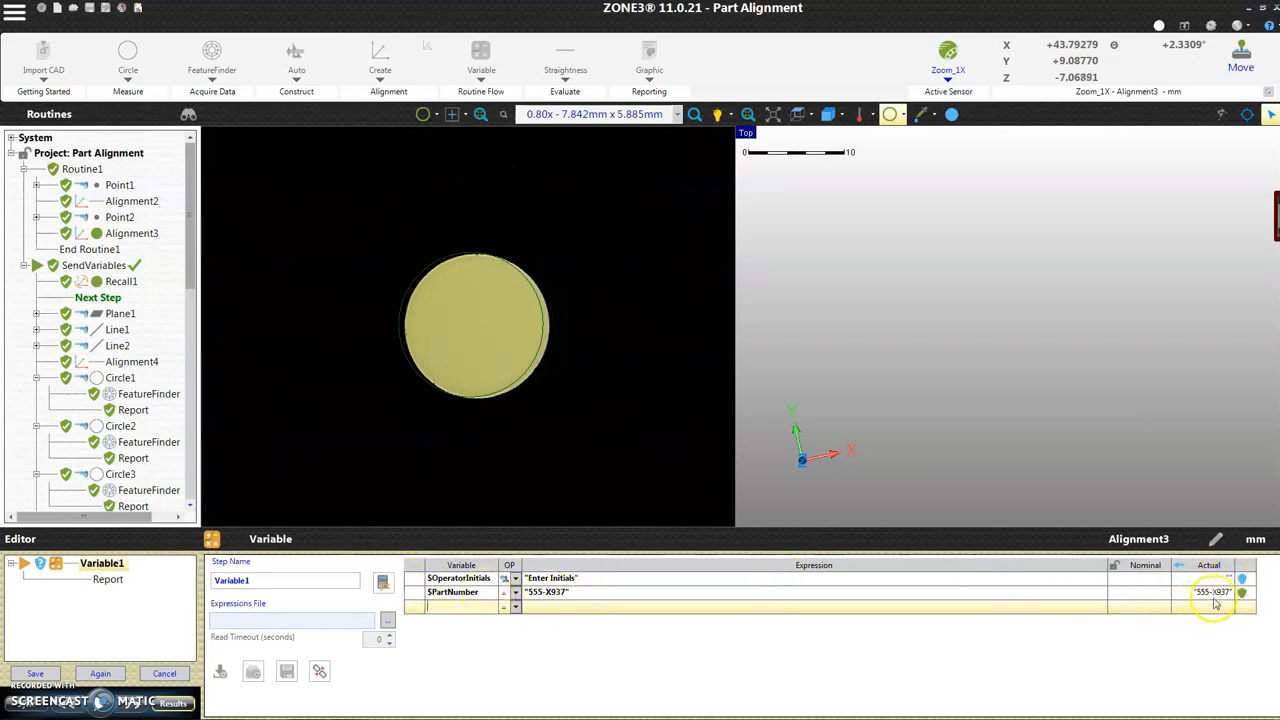
Add a third variable #LotNumber as an Input with the prompt expression "Please enter Lot Number".
left_click(448, 608)
type("LotNumber")
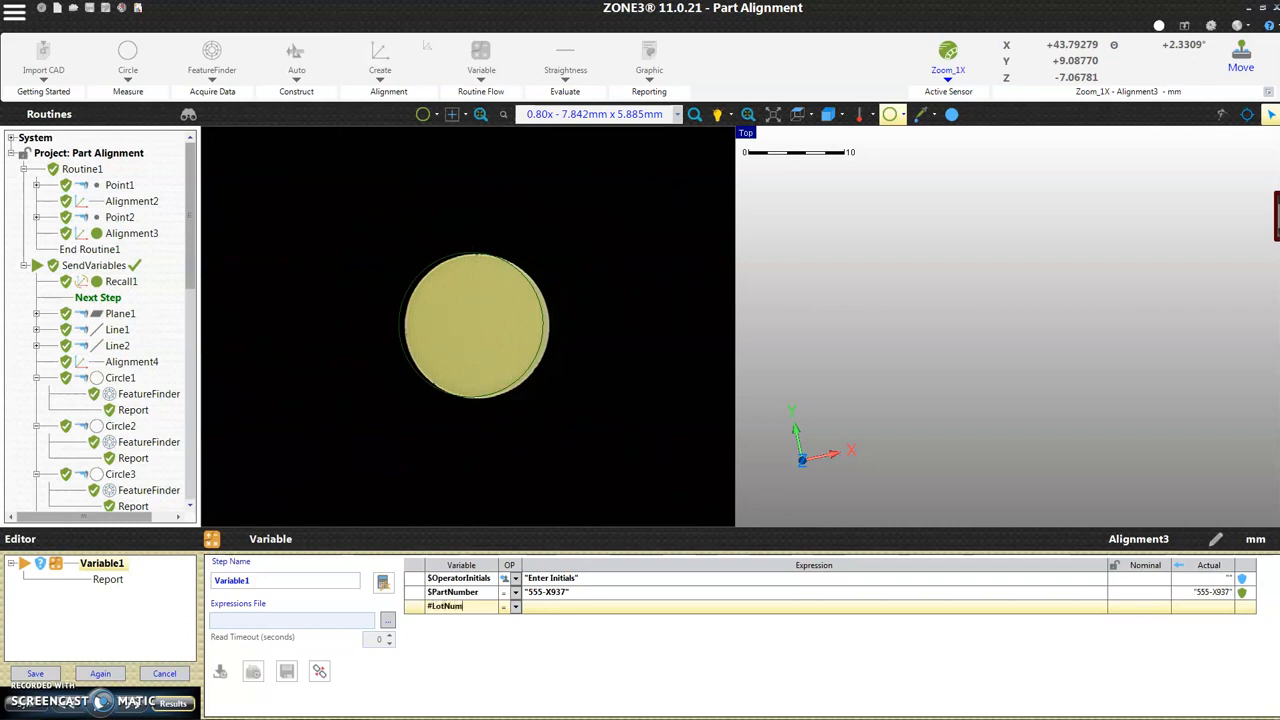
left_click(515, 606)
left_click(490, 629)
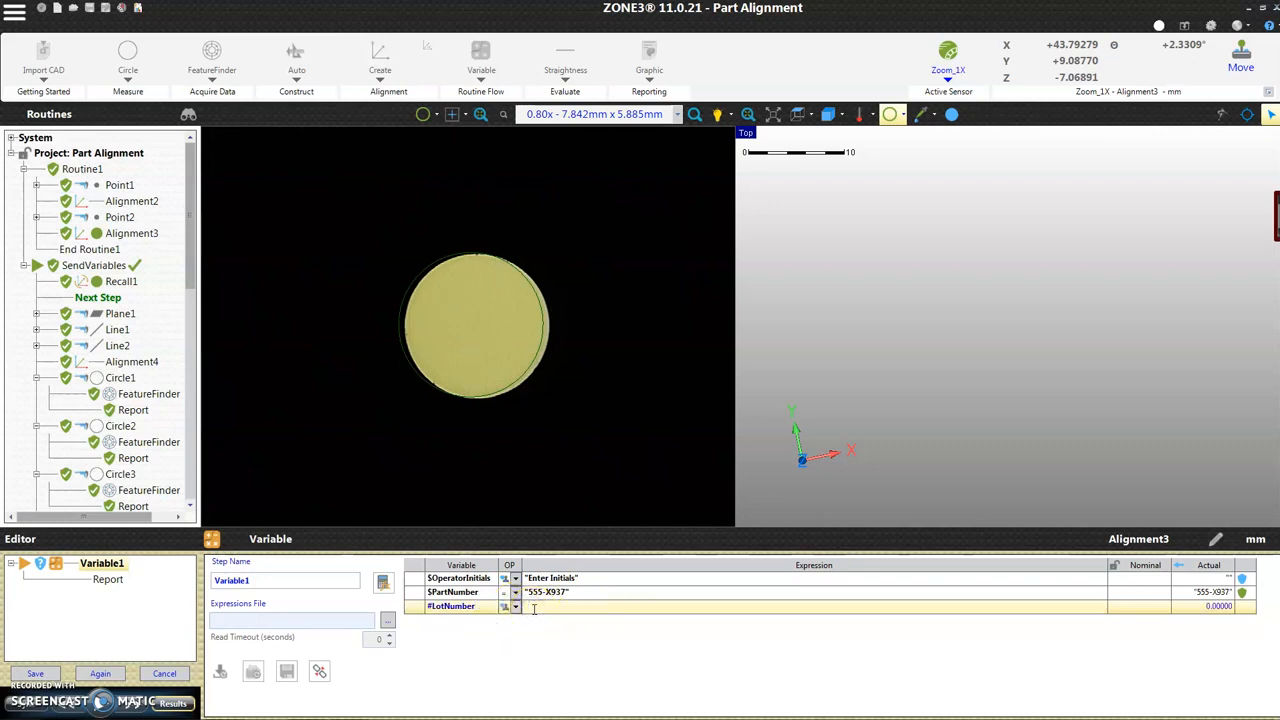
type("\"Please enter Lot Number")
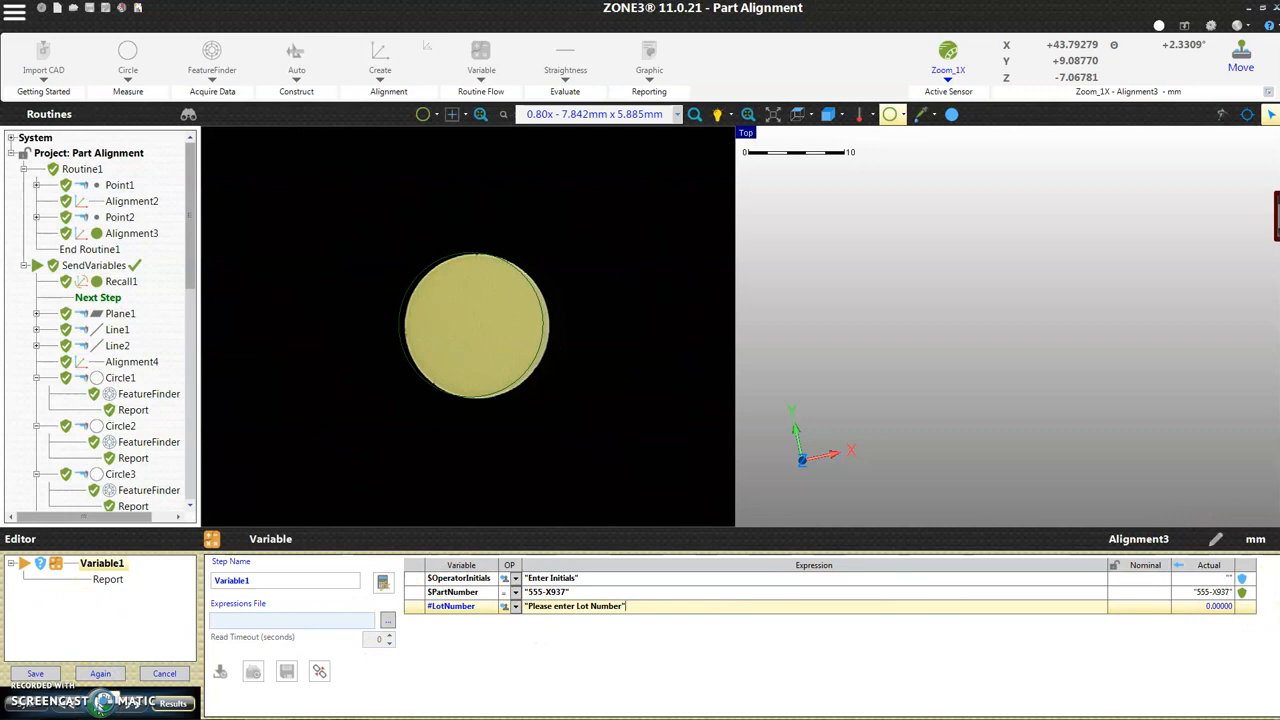
Run the variable step, entering the operator's initials and 4 as the lot number.
left_click(100, 704)
type("EJL")
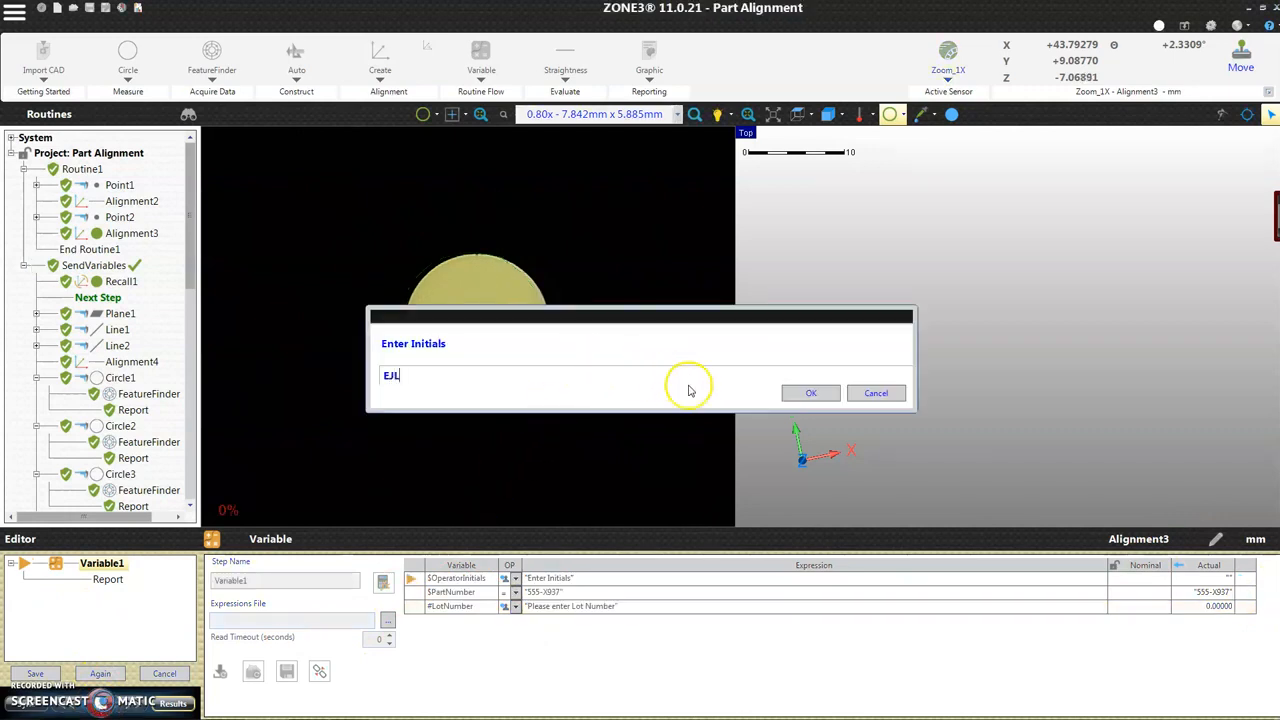
left_click(826, 397)
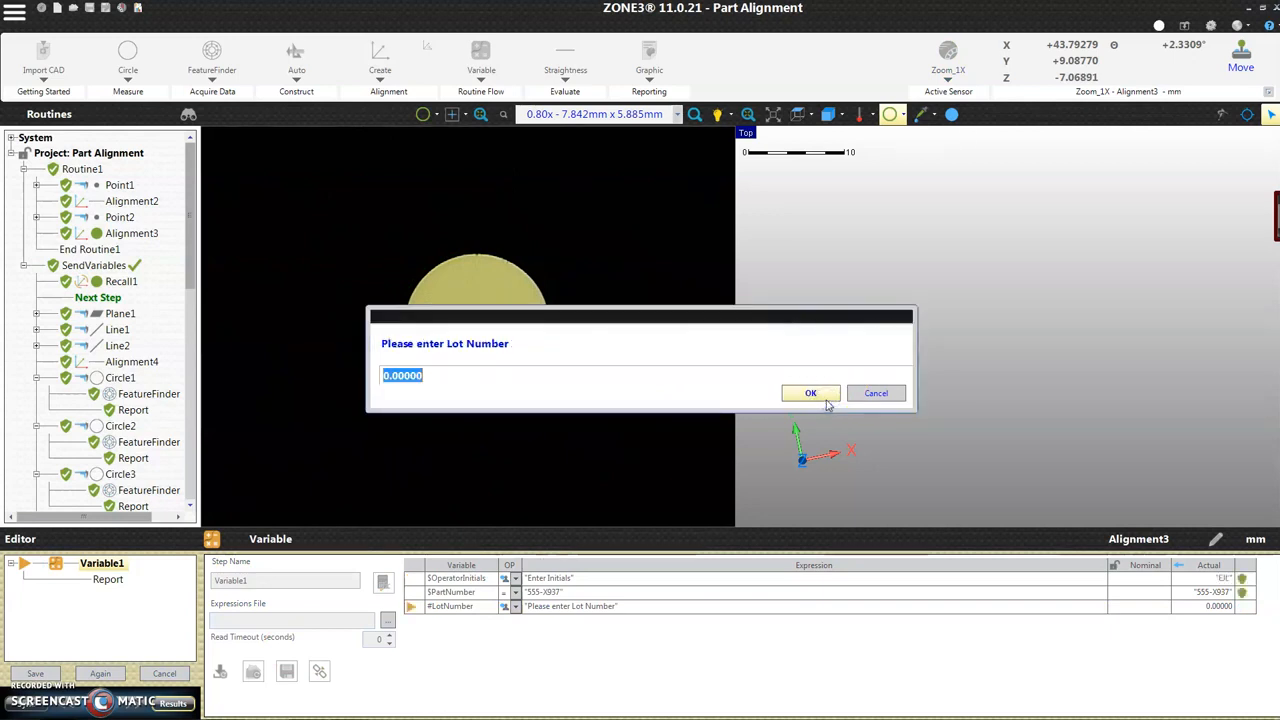
type("4")
left_click(828, 396)
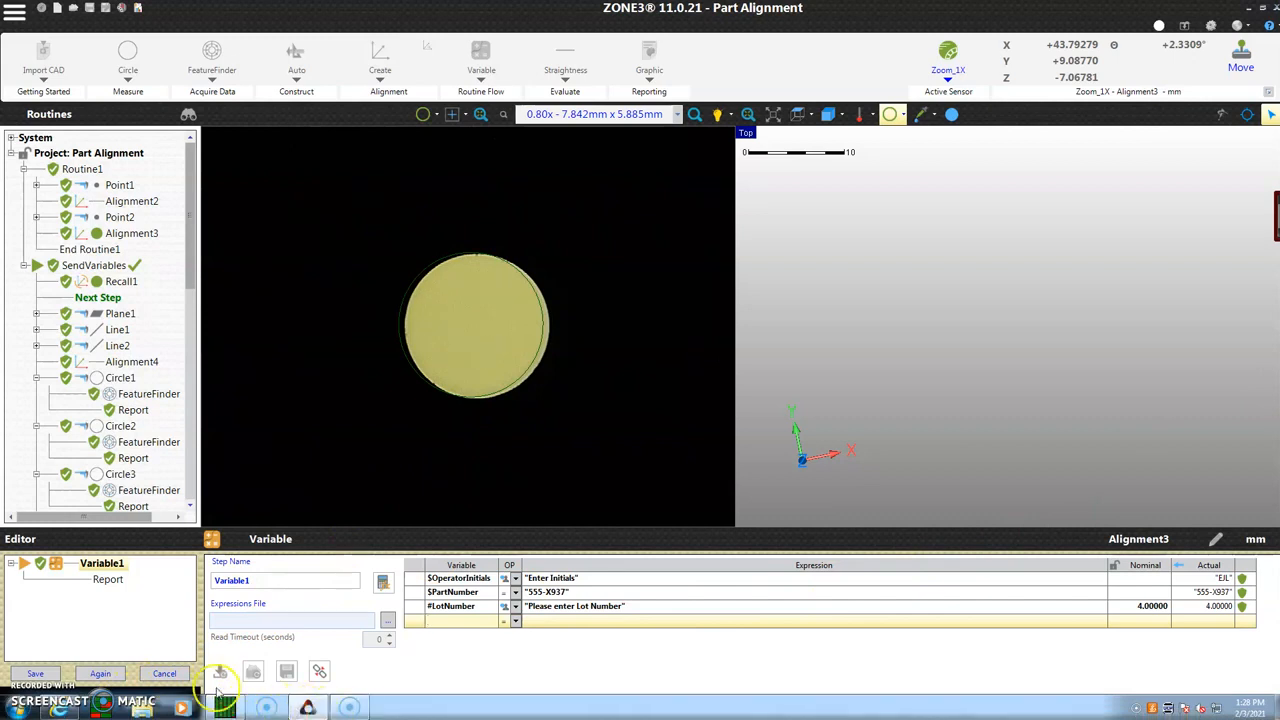
In the Variable1 report, relabel the #LotNumber row as !|N|1|LotNumber.
left_click(108, 582)
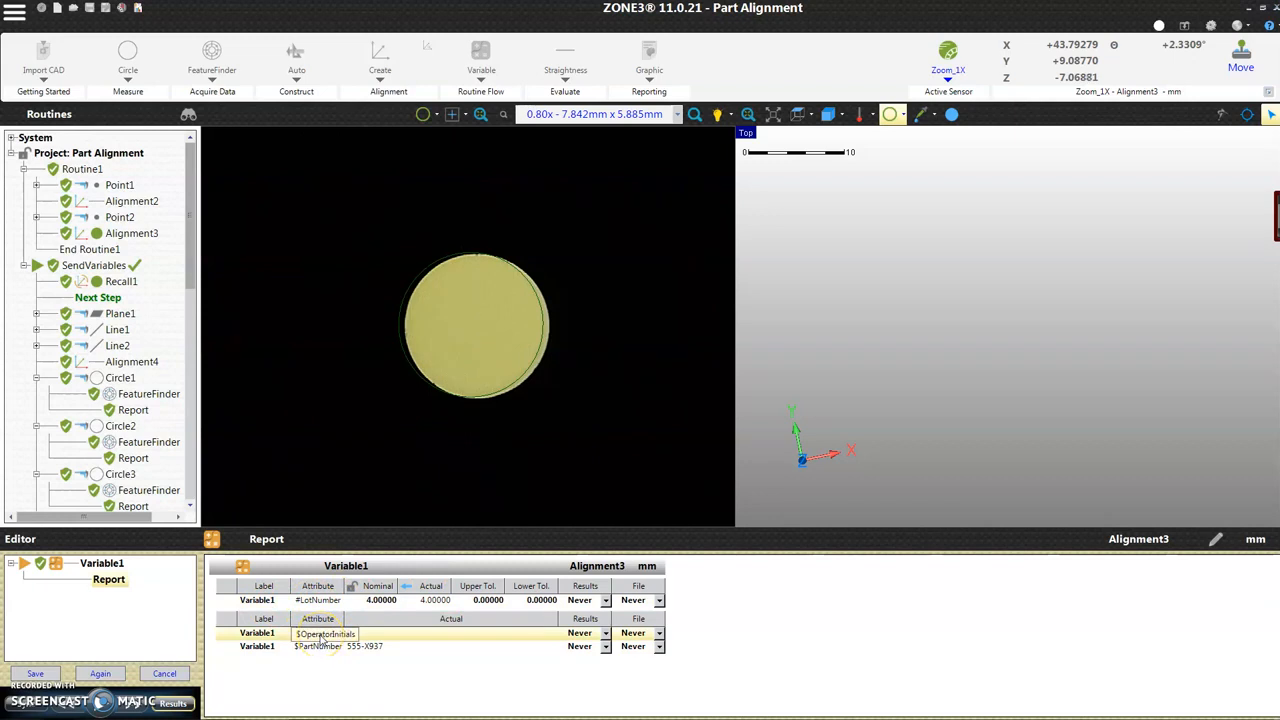
left_click(275, 600)
left_click(275, 600)
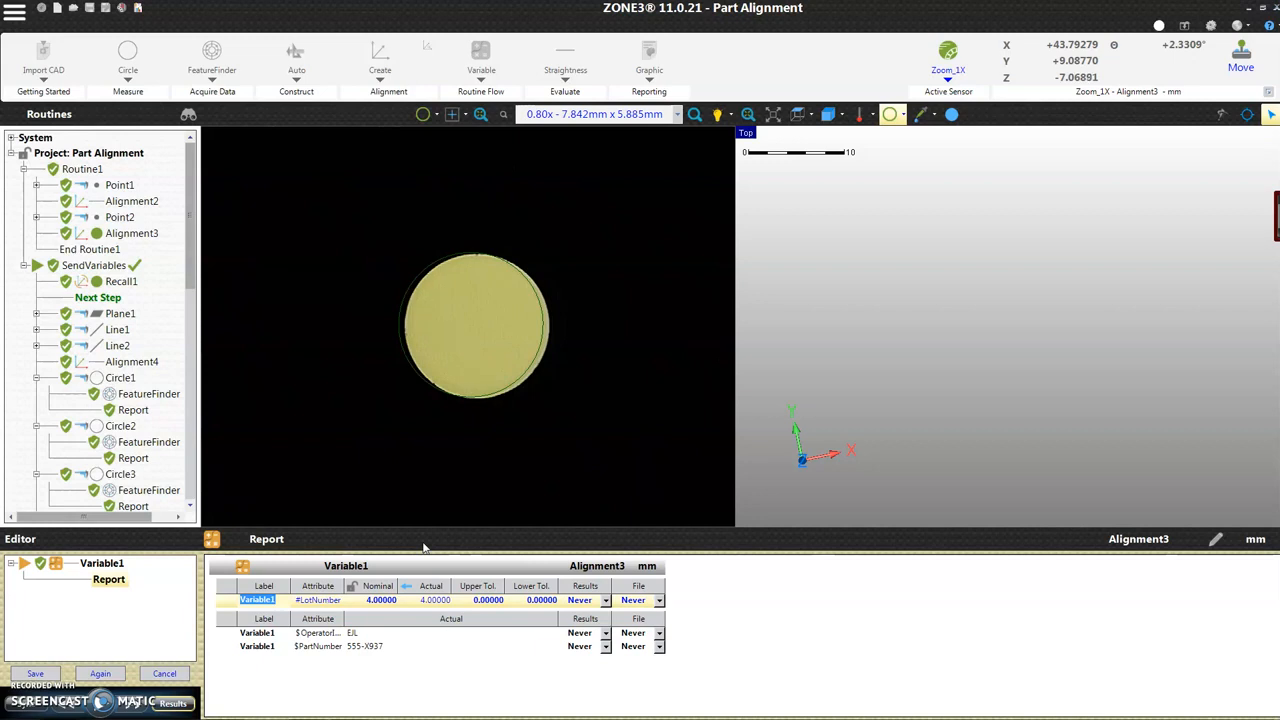
type("!")
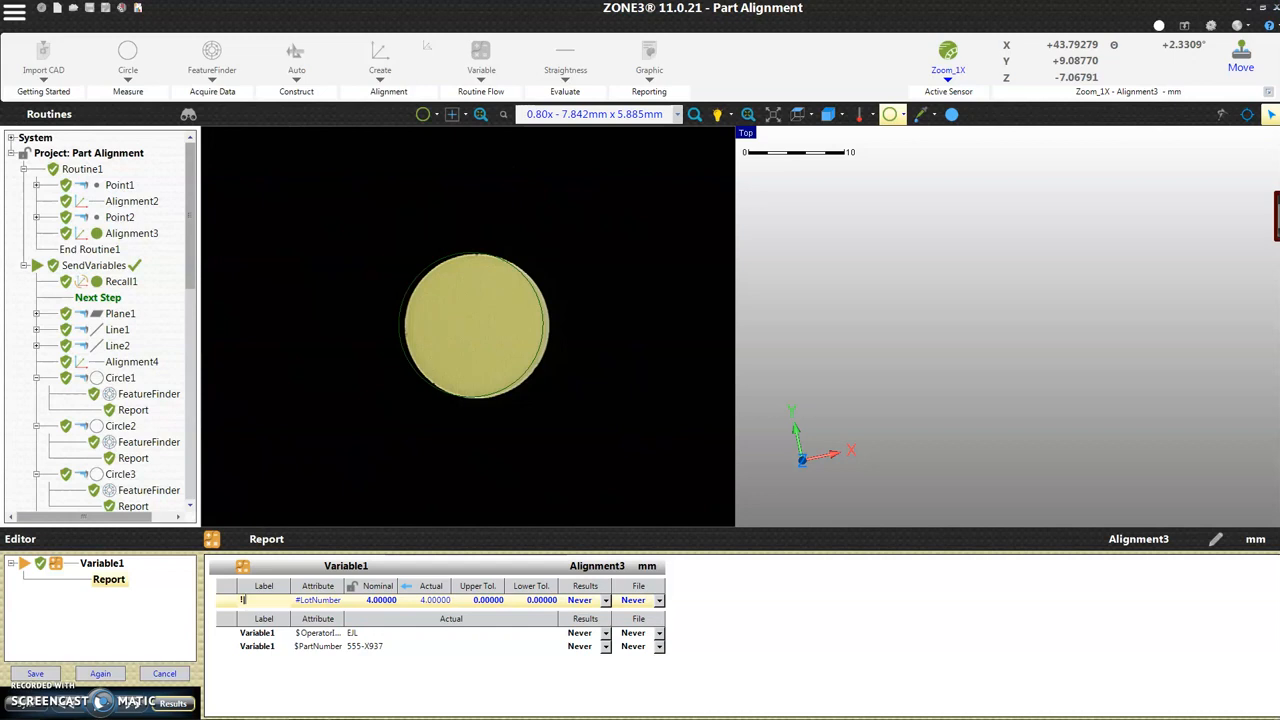
type("N")
type("Lot")
type(" Nu")
key("BackSpace")
key("BackSpace")
key("BackSpace")
type("Number")
Set both the File and Results output of the #LotNumber row to Always.
left_click(659, 600)
left_click(637, 620)
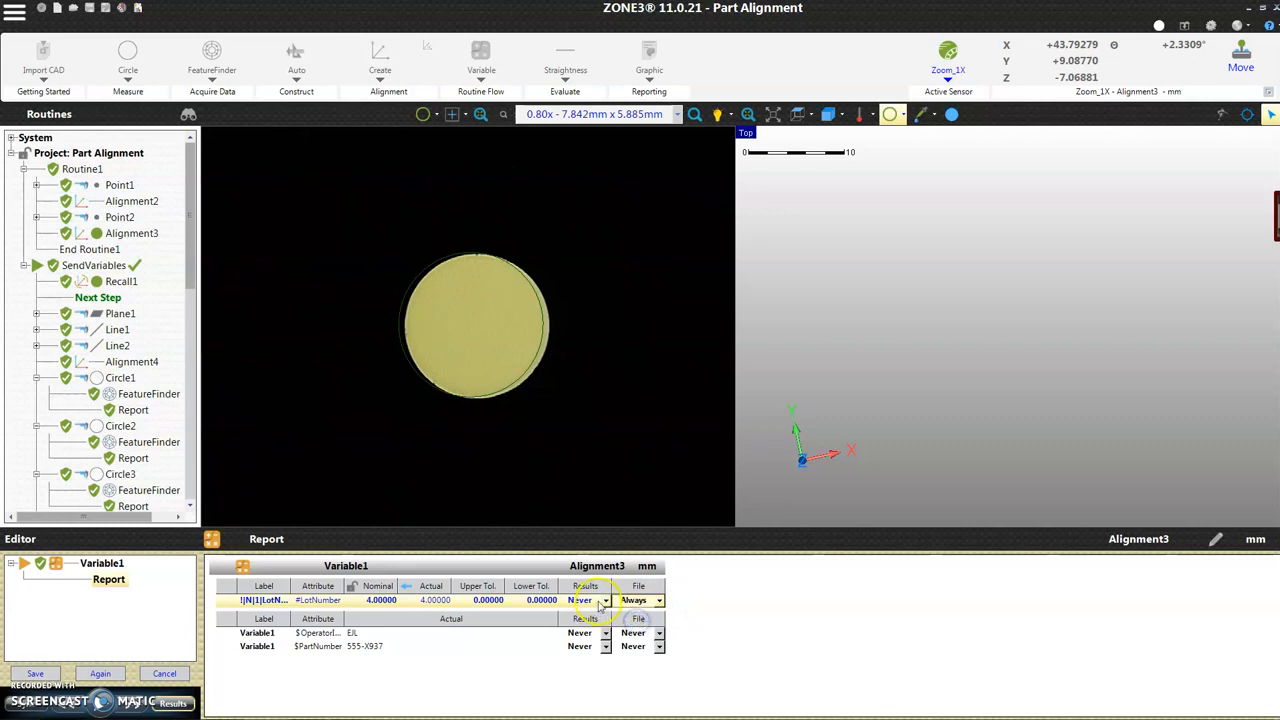
left_click(606, 600)
left_click(594, 626)
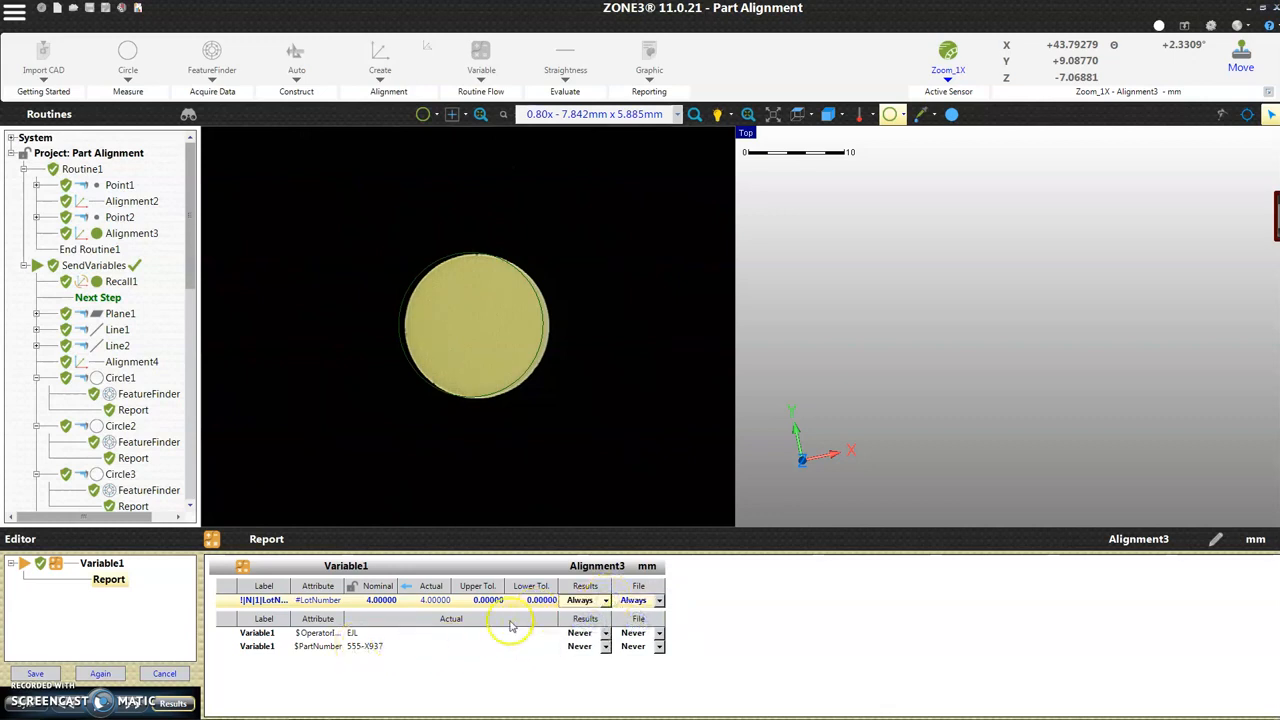
Relabel the $OperatorInitials row of the Variable1 report as !|T|1|Operator Initials.
left_click(258, 633)
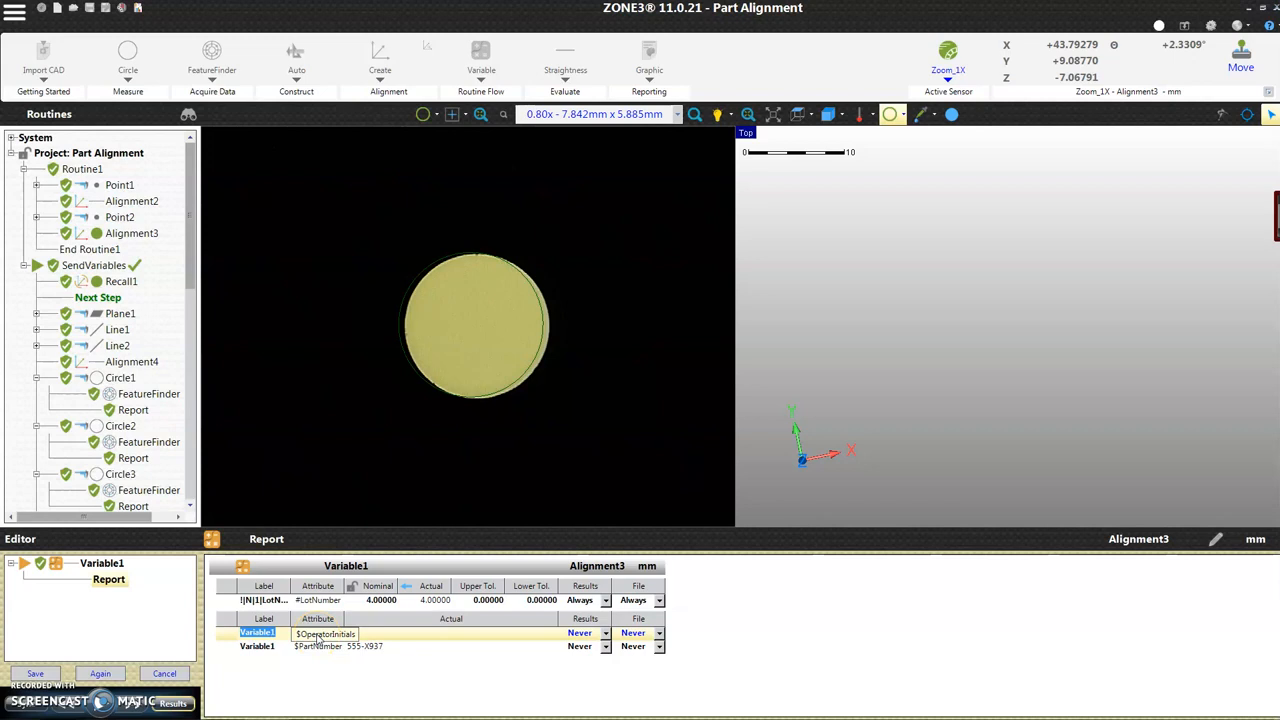
type("!")
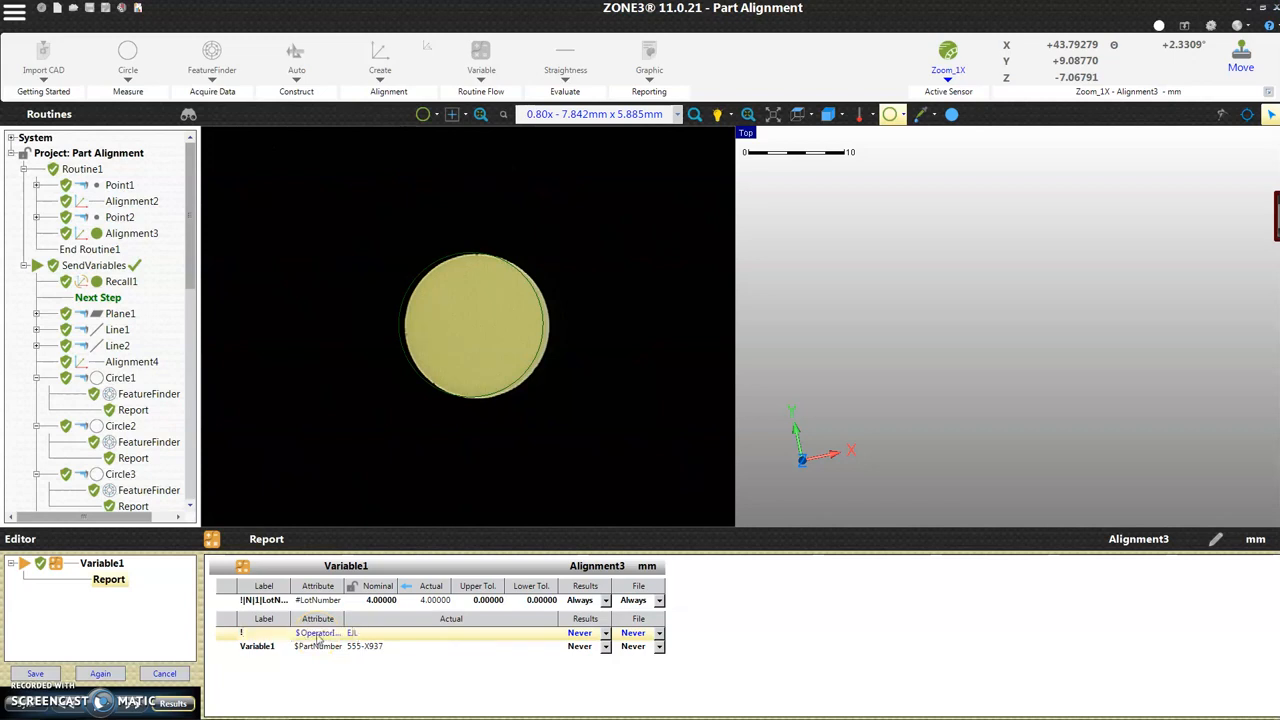
type("|")
type("1|Op")
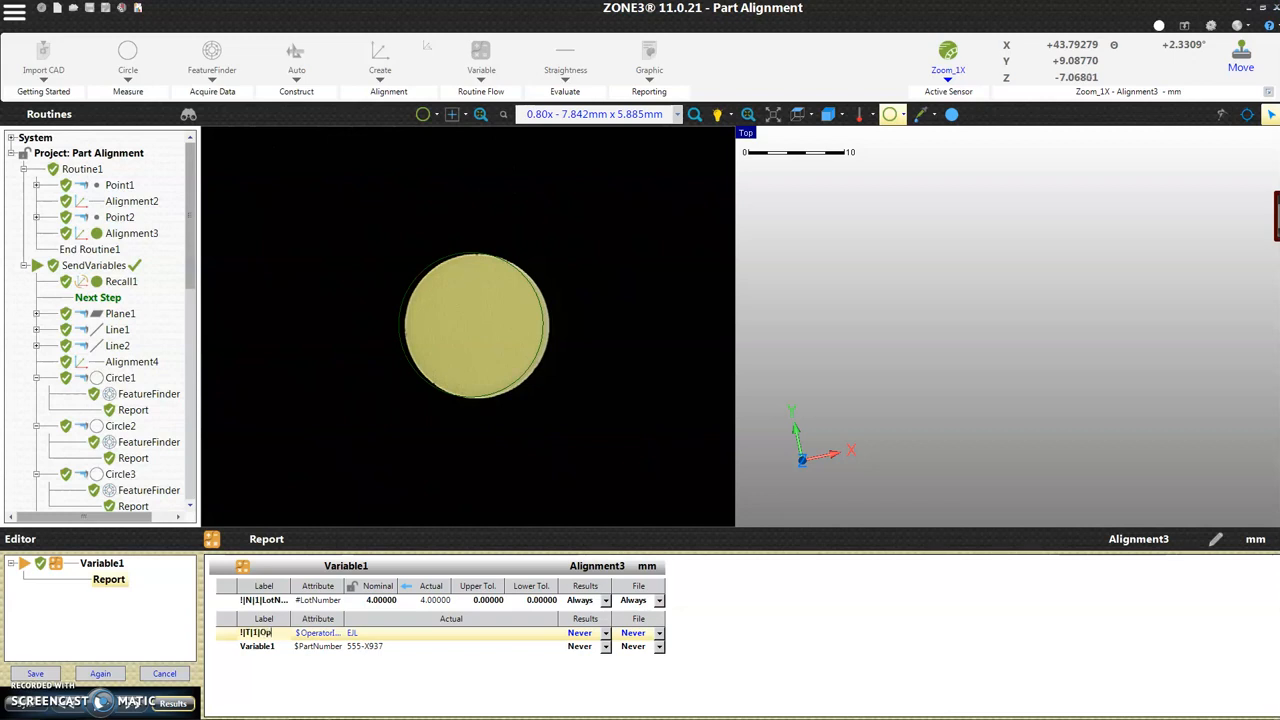
type("erator Initials")
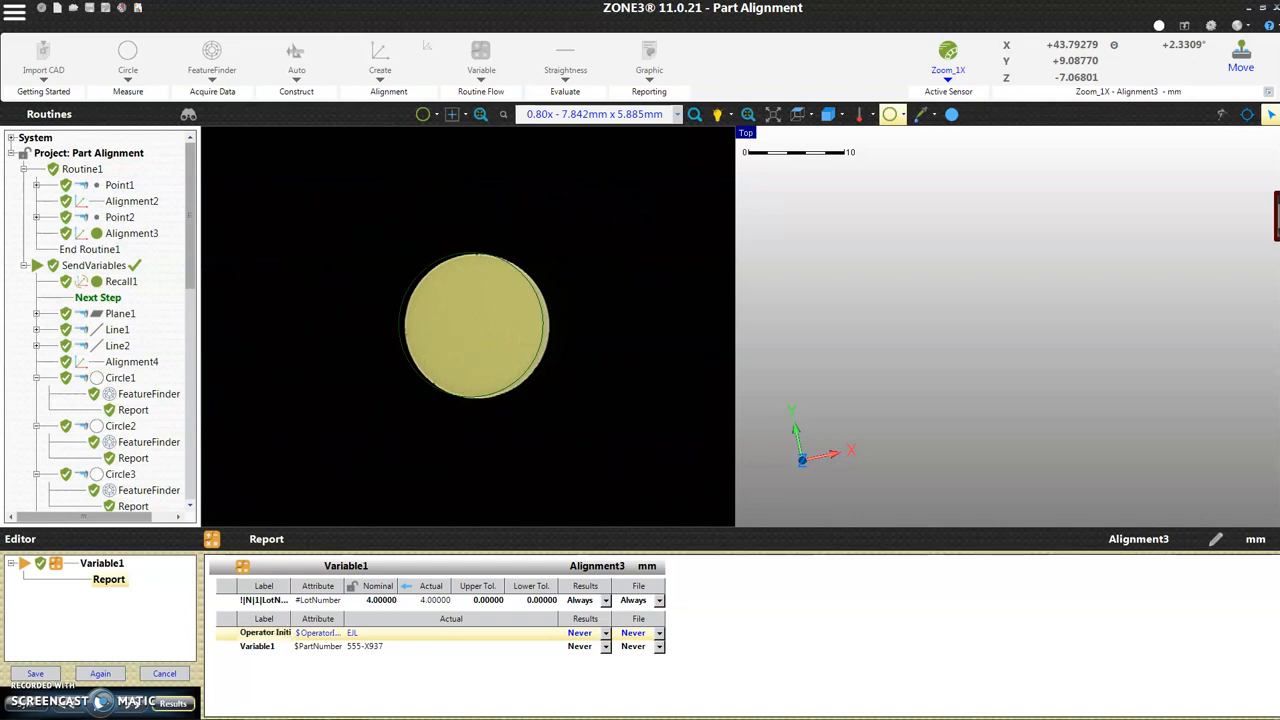
key("Tab")
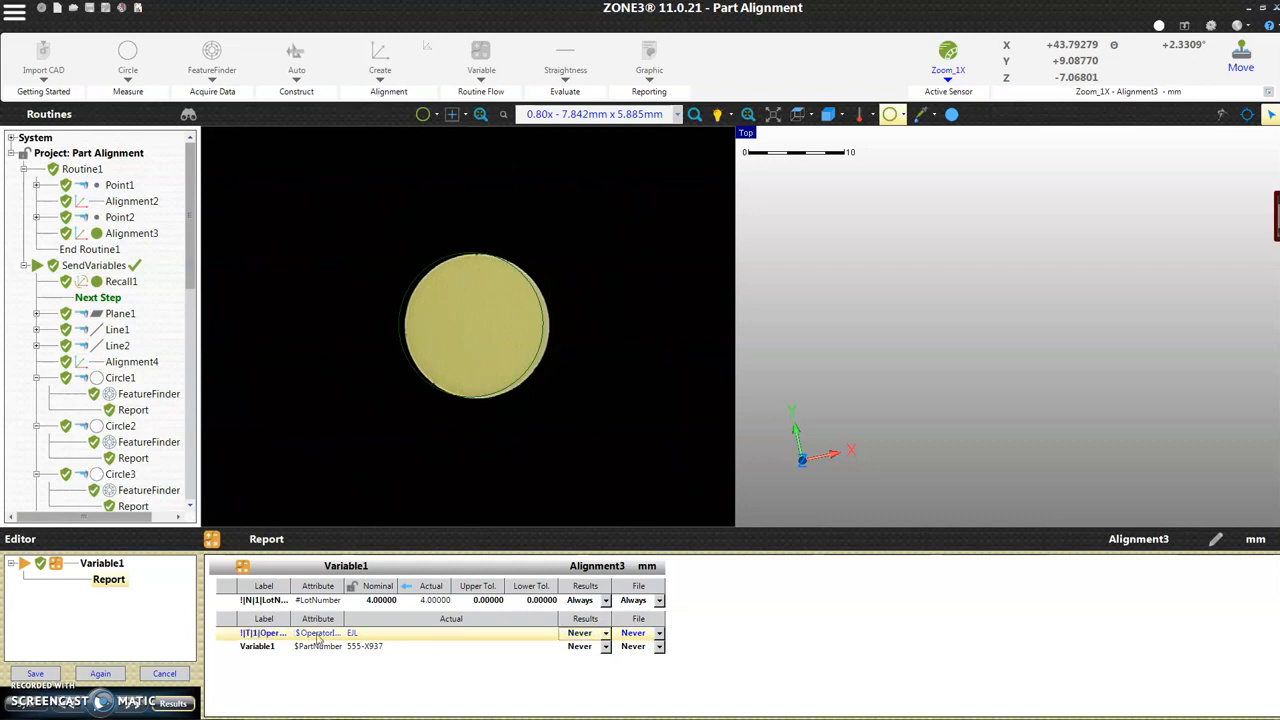
Set both the File and Results output of the $OperatorInitials row to Always.
left_click(659, 633)
left_click(645, 659)
left_click(605, 633)
left_click(590, 660)
Relabel the $PartNumber row of the Variable1 report as !|T|2|Part Number.
double_click(256, 646)
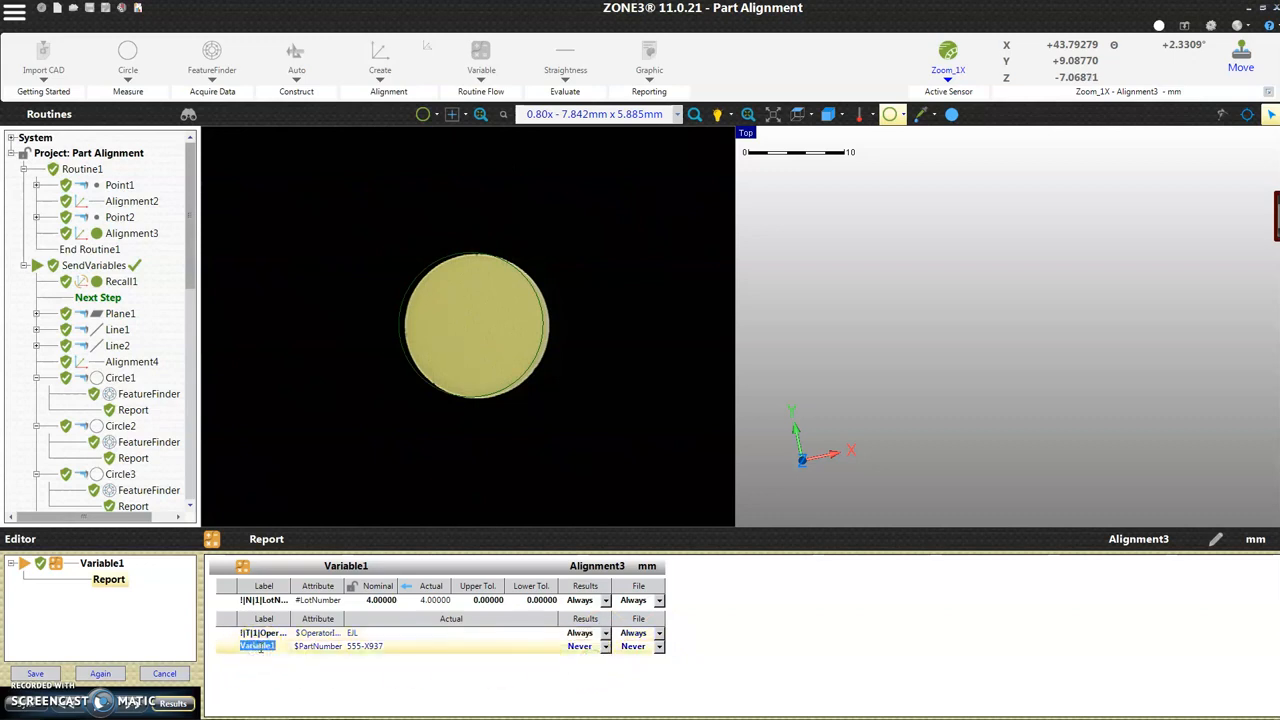
type("!|T|2")
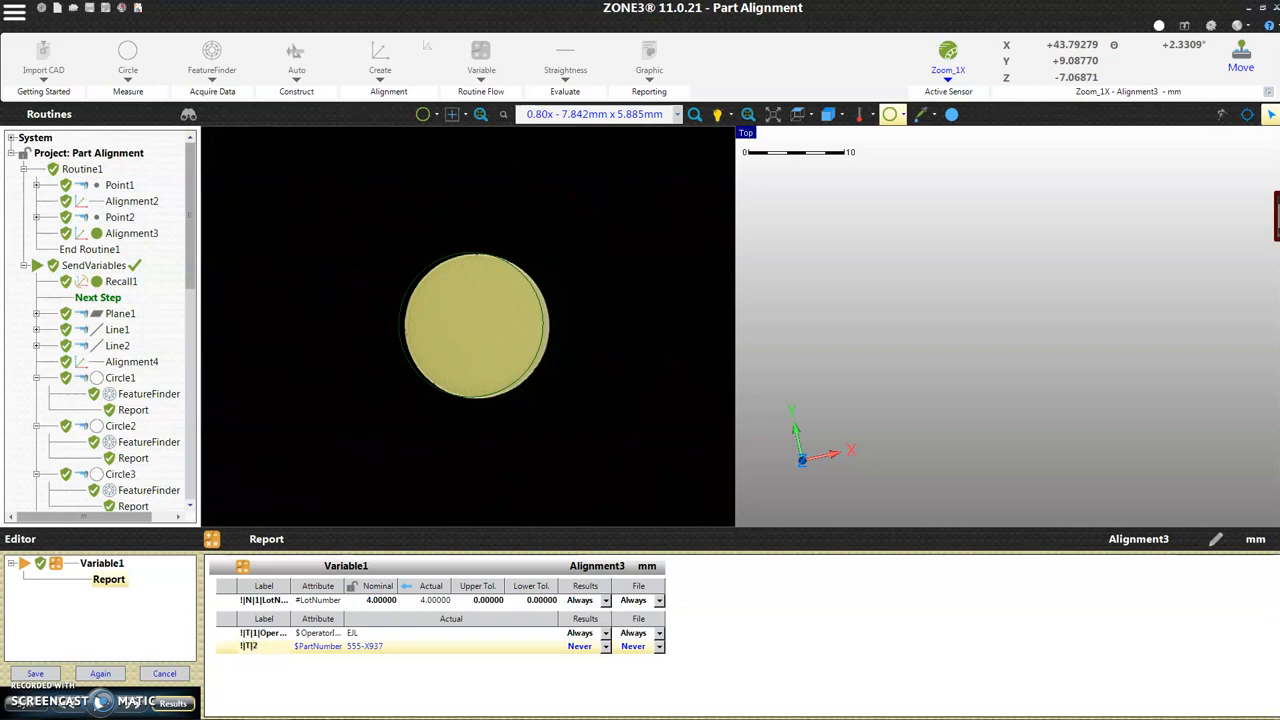
type("|")
type("Part NUmbe")
type("r")
key("BackSpace")
key("BackSpace")
key("BackSpace")
key("BackSpace")
key("BackSpace")
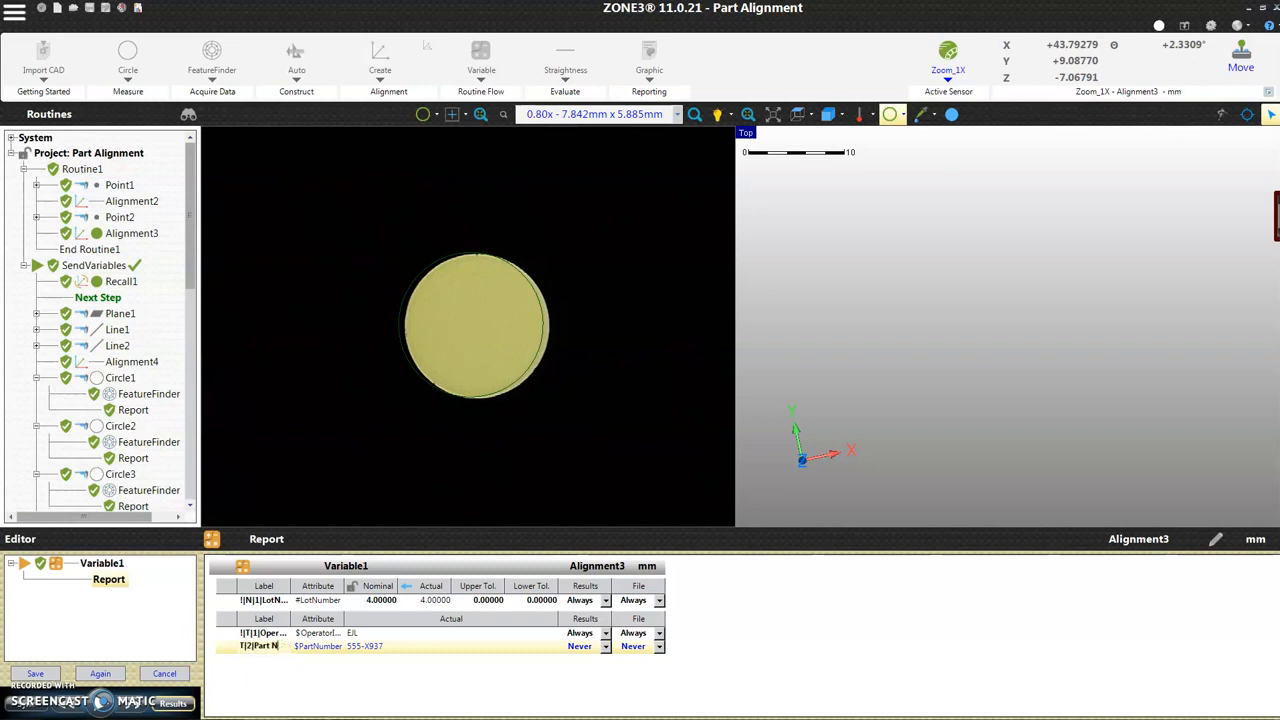
type("umber")
Set both the File and Results output of the $PartNumber row to Always and save the Variable1 step.
left_click(659, 646)
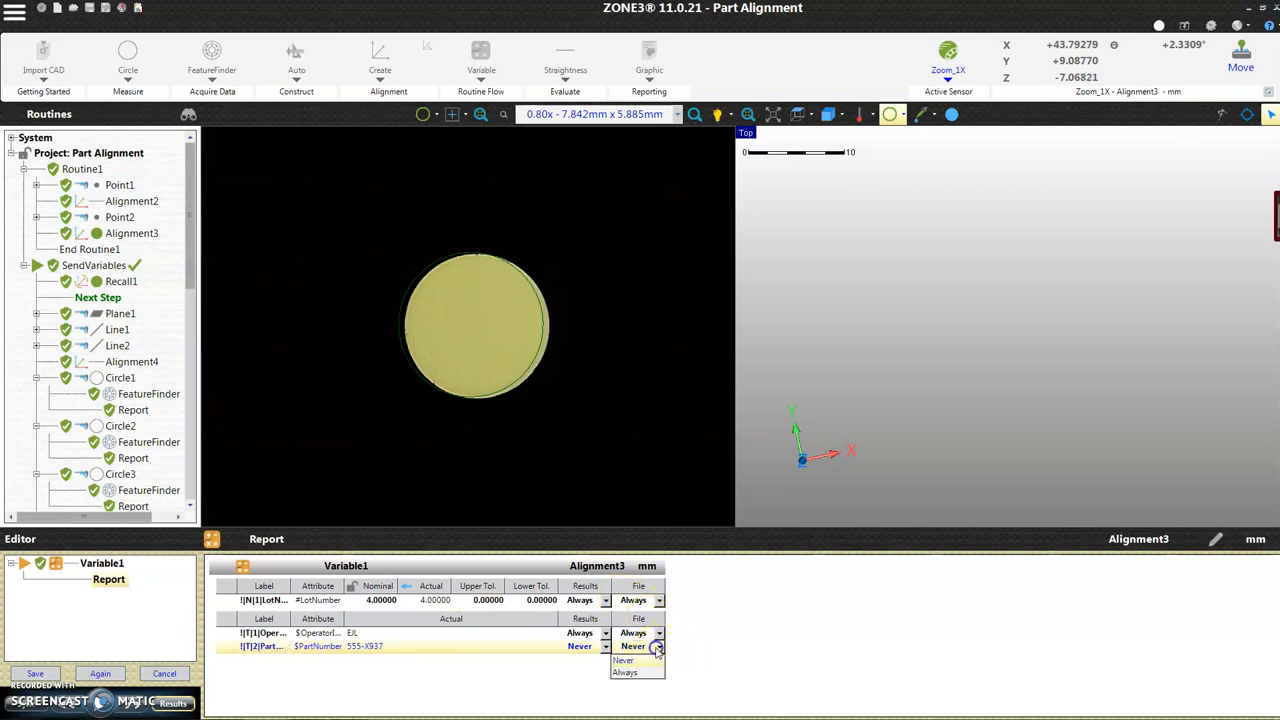
left_click(634, 672)
left_click(605, 647)
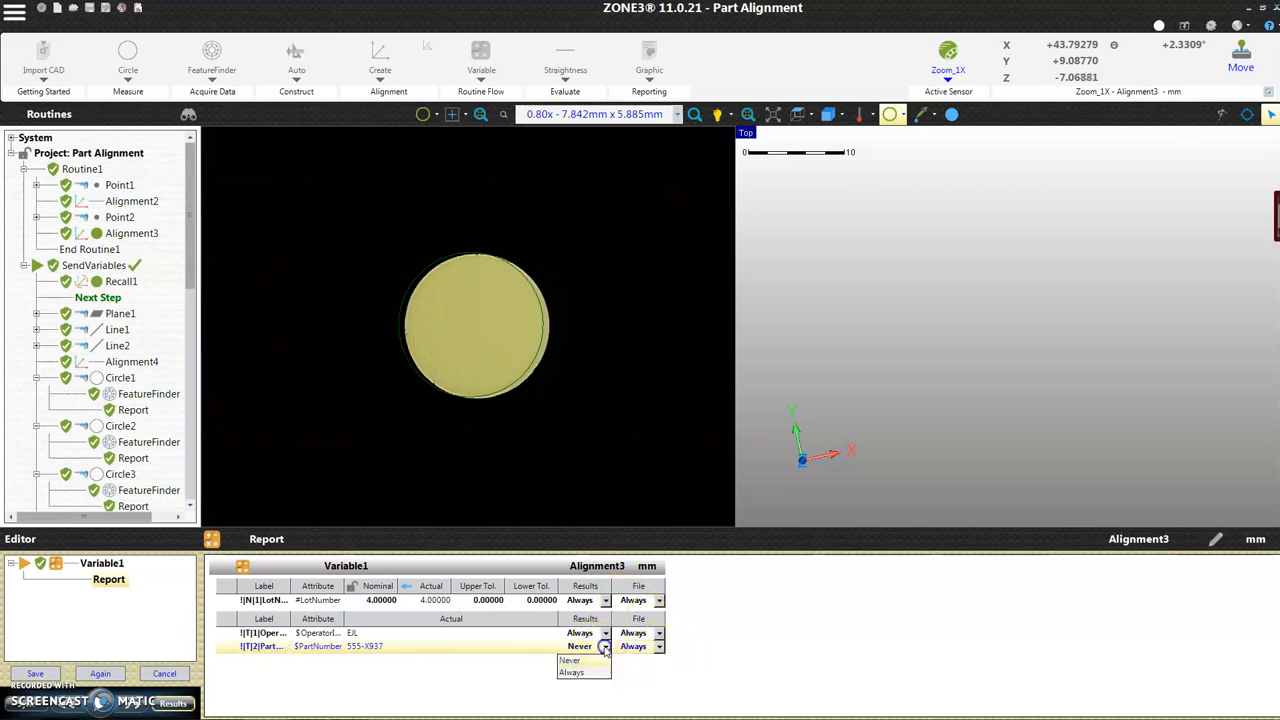
left_click(584, 672)
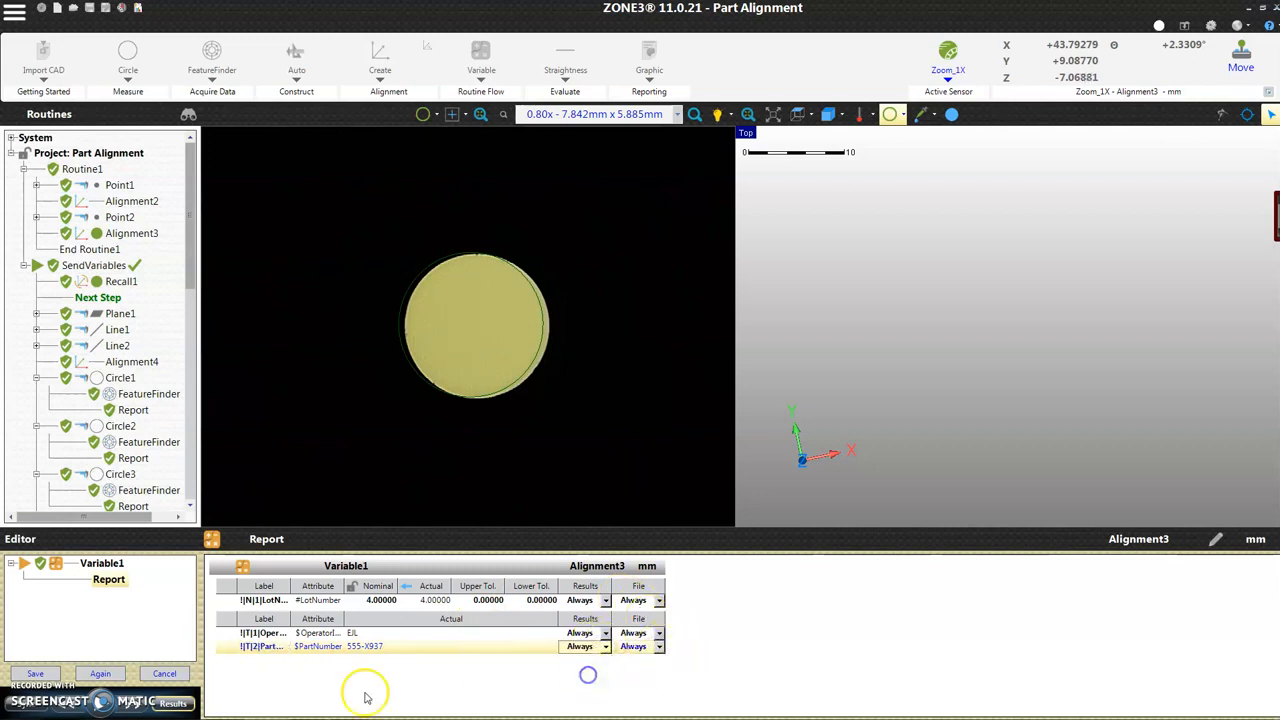
left_click(55, 673)
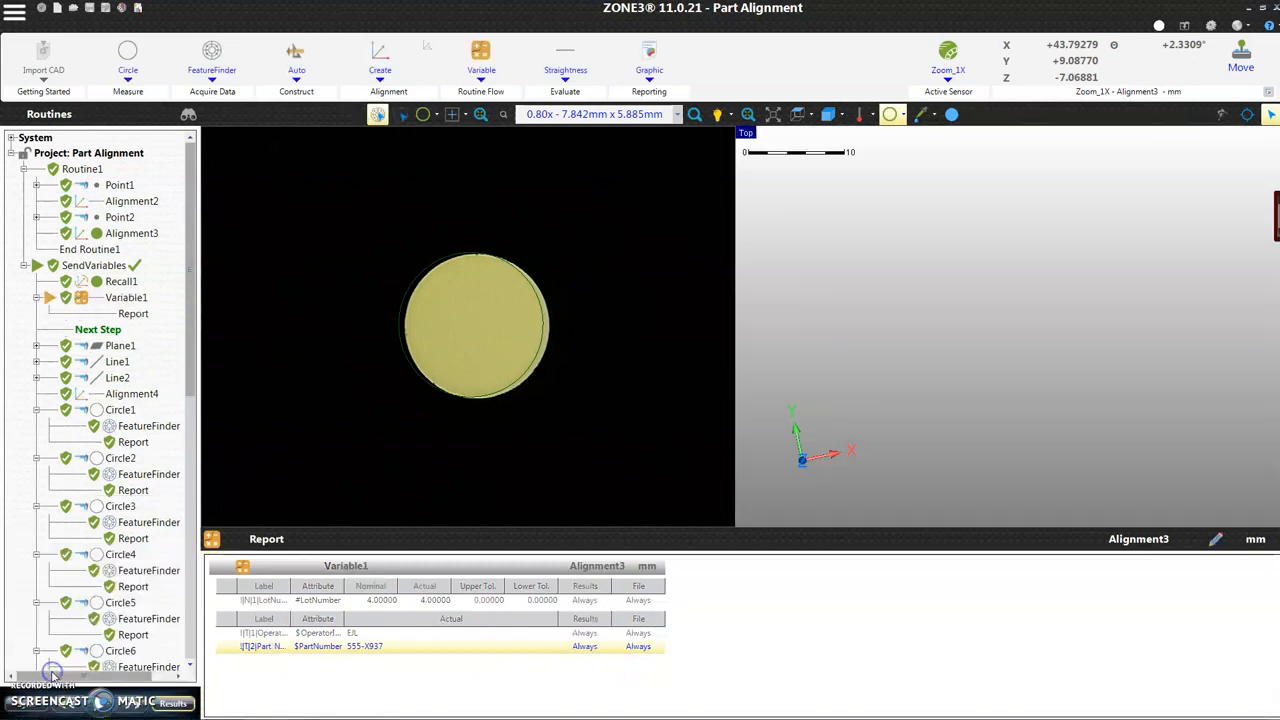
Run the SendVariables routine from its start, entering the operator's initials and 5 as the lot number.
right_click(78, 270)
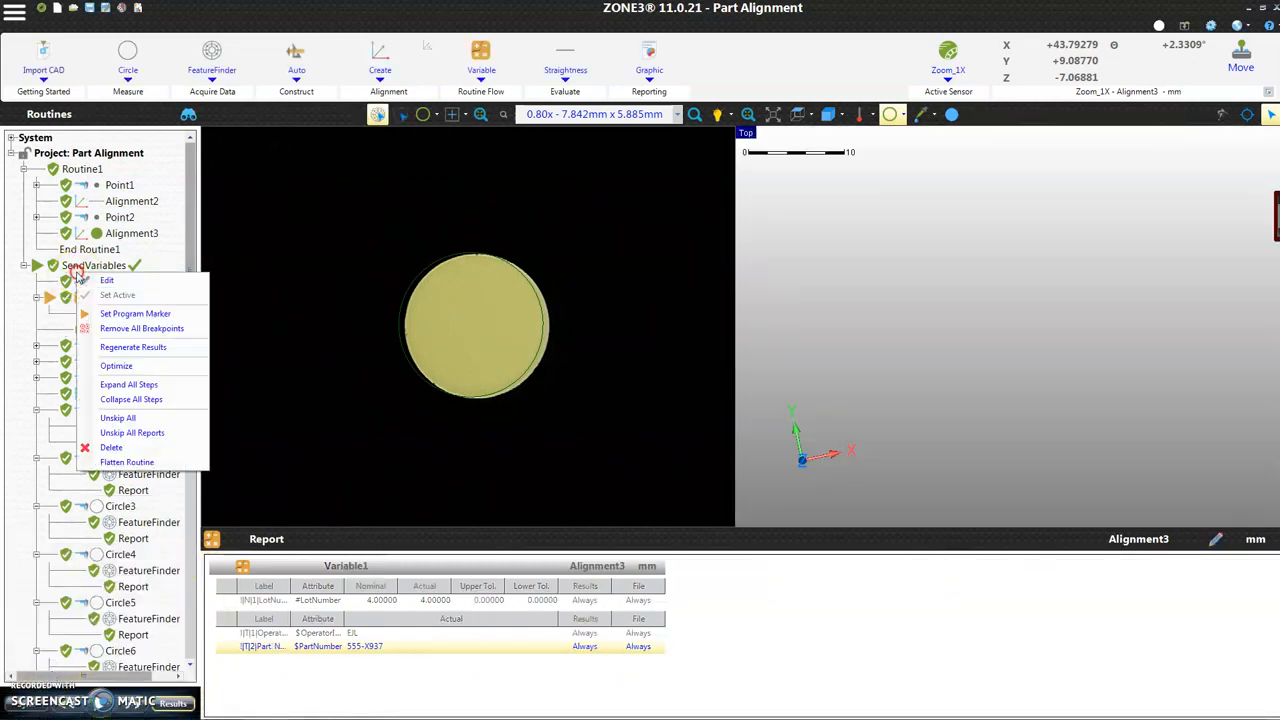
left_click(132, 313)
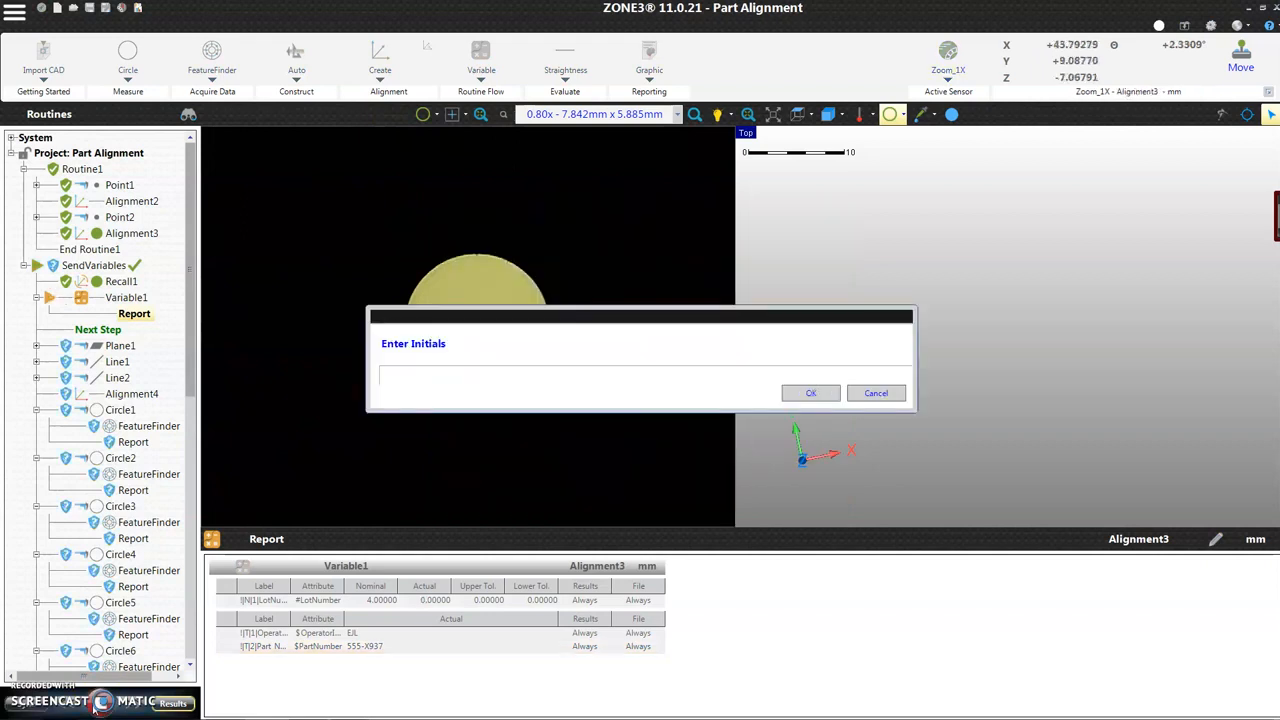
type("ELJ")
left_click(820, 393)
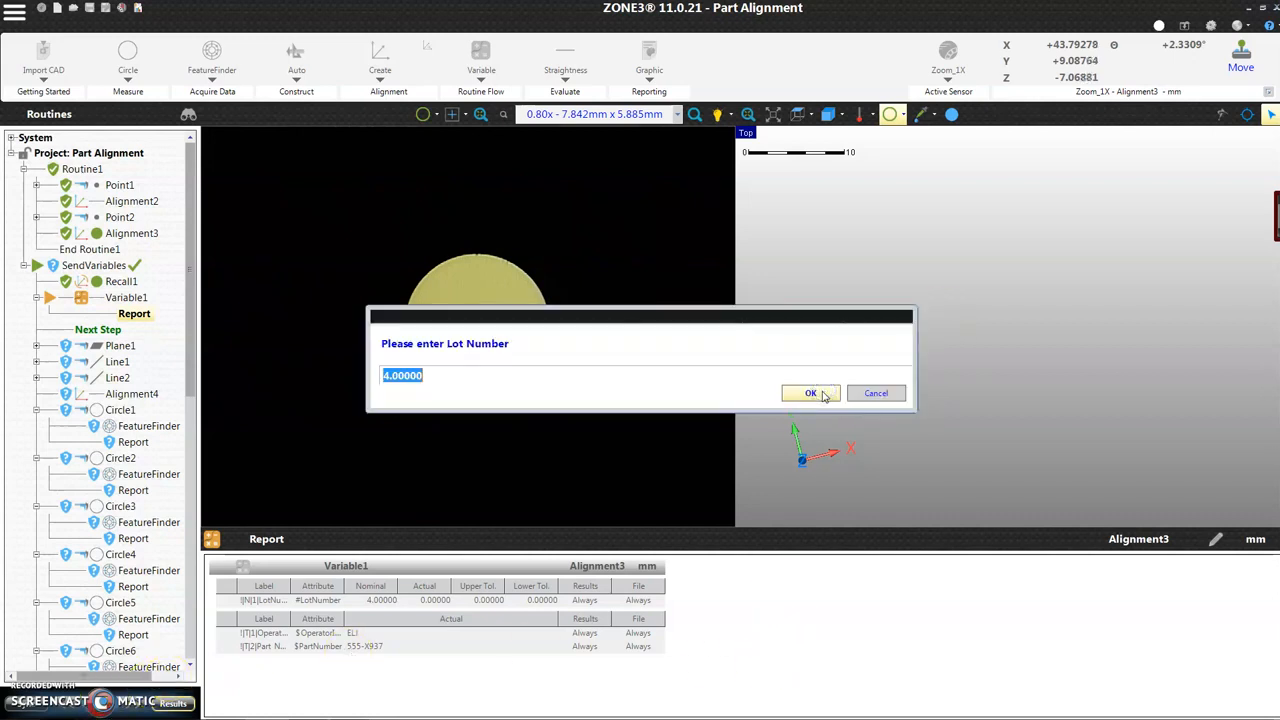
type("5")
left_click(818, 393)
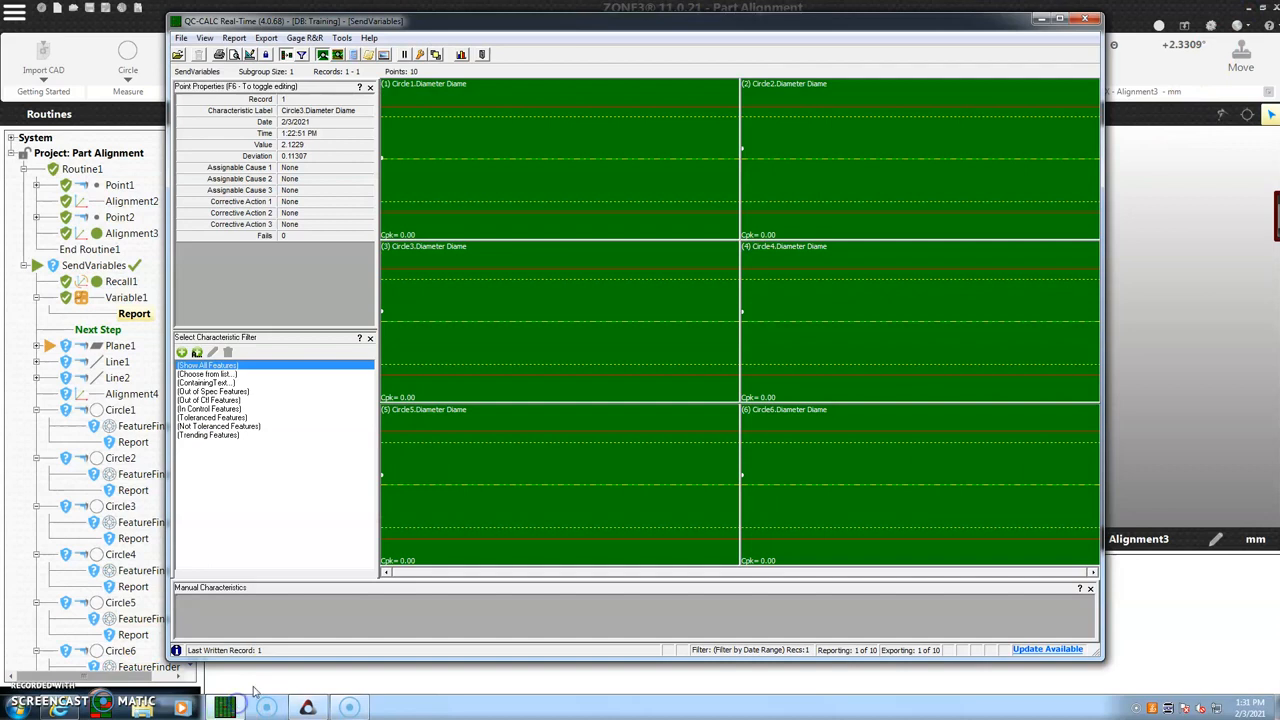
In QC-CALC Real-Time, compare the lot number, operator initials and part number of both Circle1 diameter records.
left_click_drag(755, 32, 976, 30)
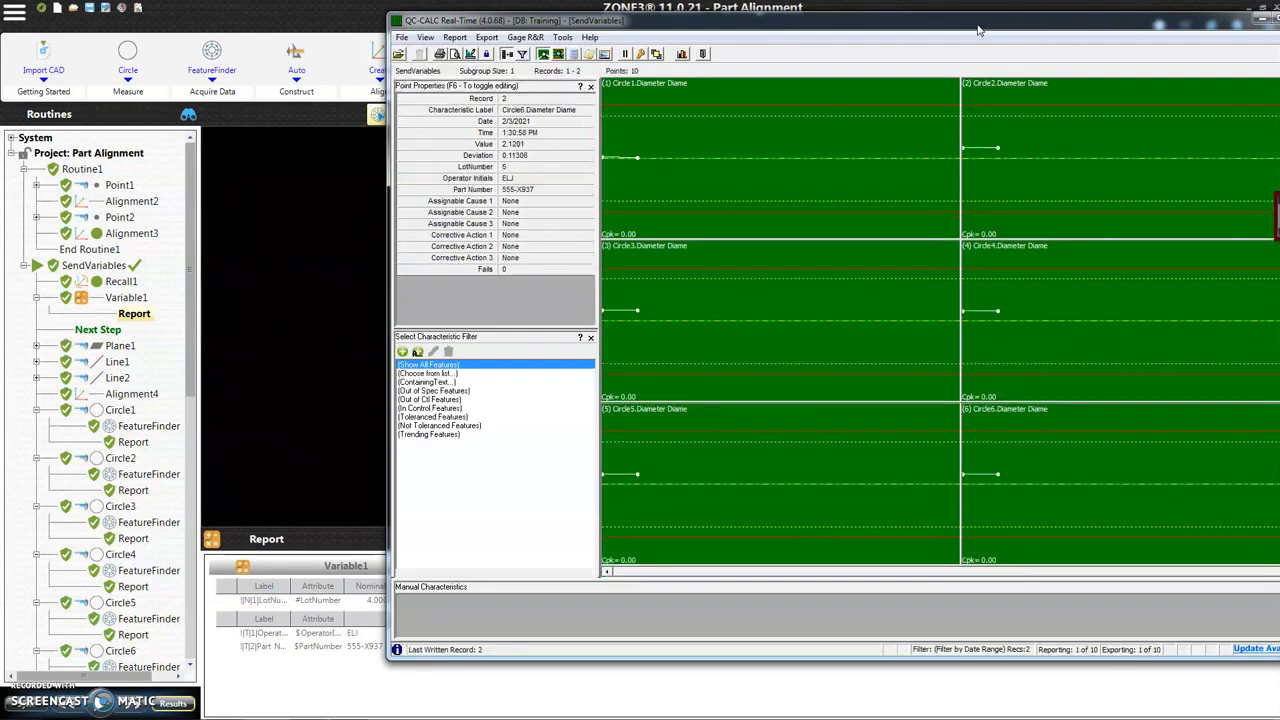
left_click(637, 162)
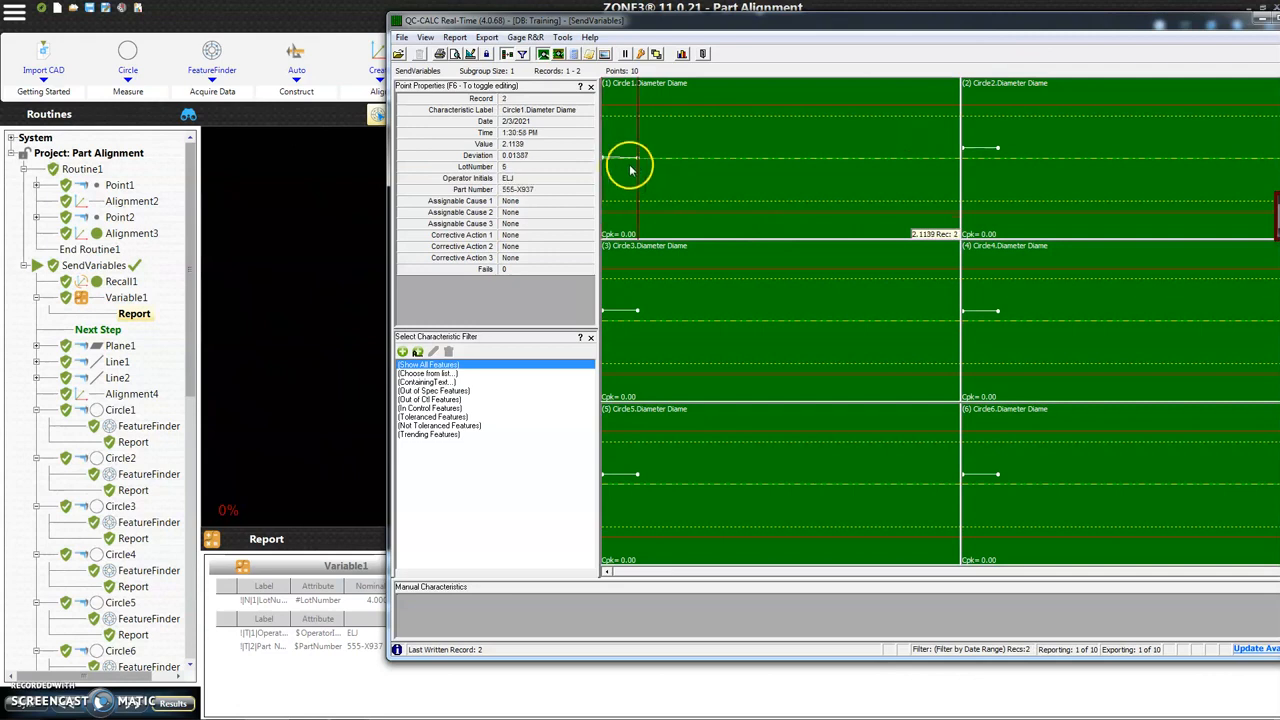
left_click(605, 158)
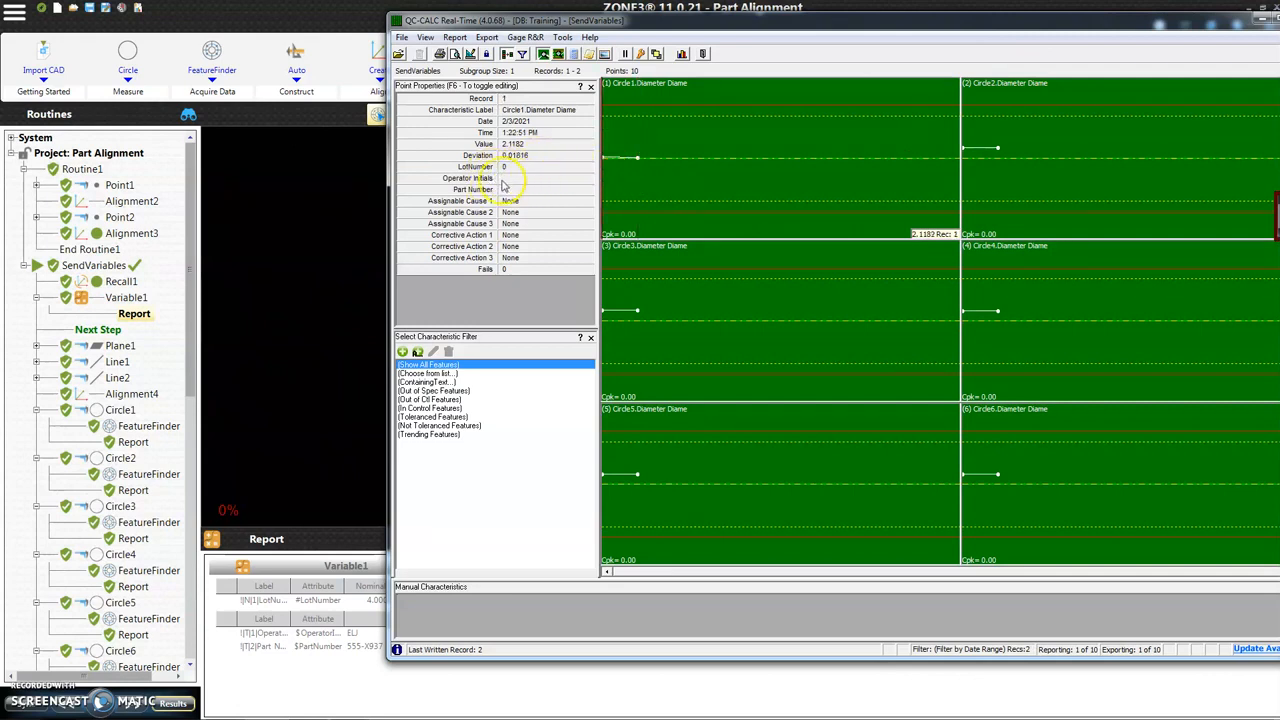
left_click(636, 162)
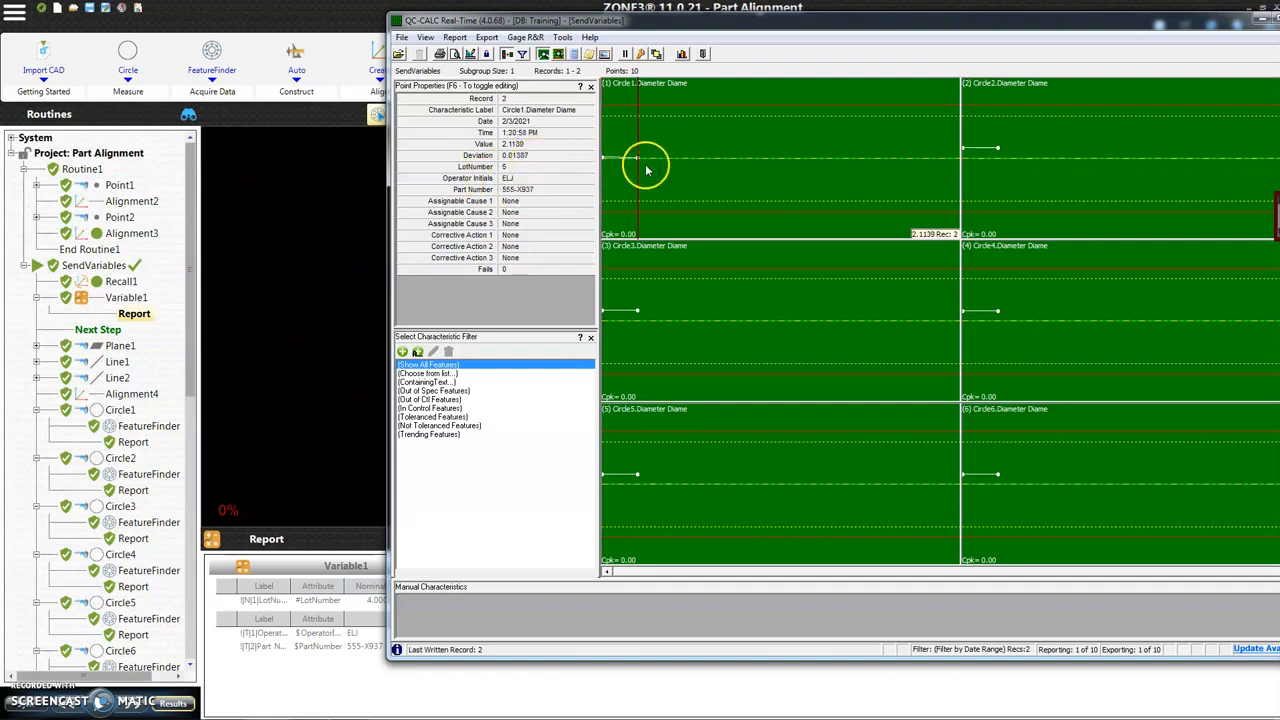